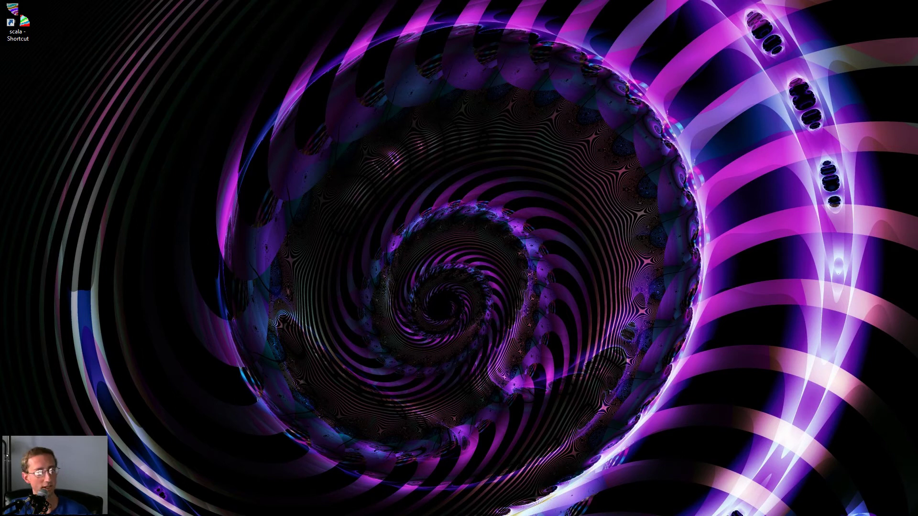
Open the JUST INTONATION Music Scales (5 limit) page from the Google results and go to its table of mode ratios.
key(alt+Tab)
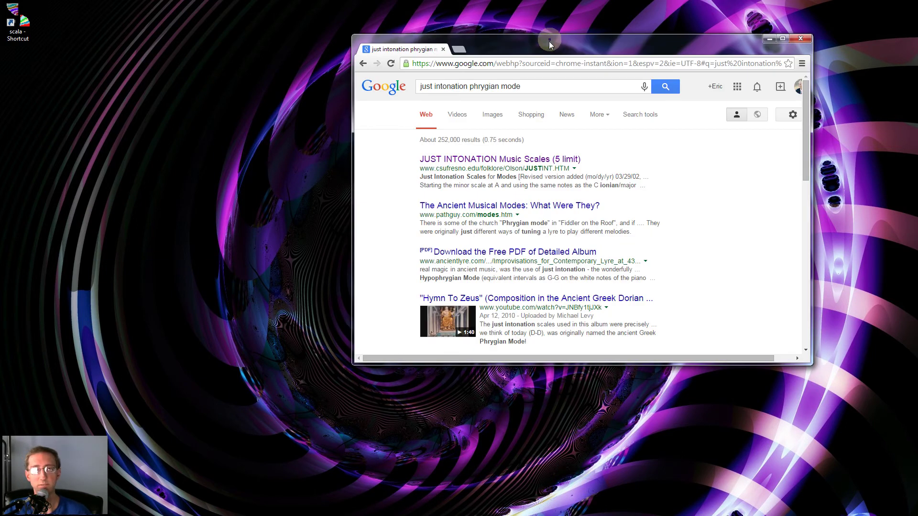
drag(543, 51, 535, 63)
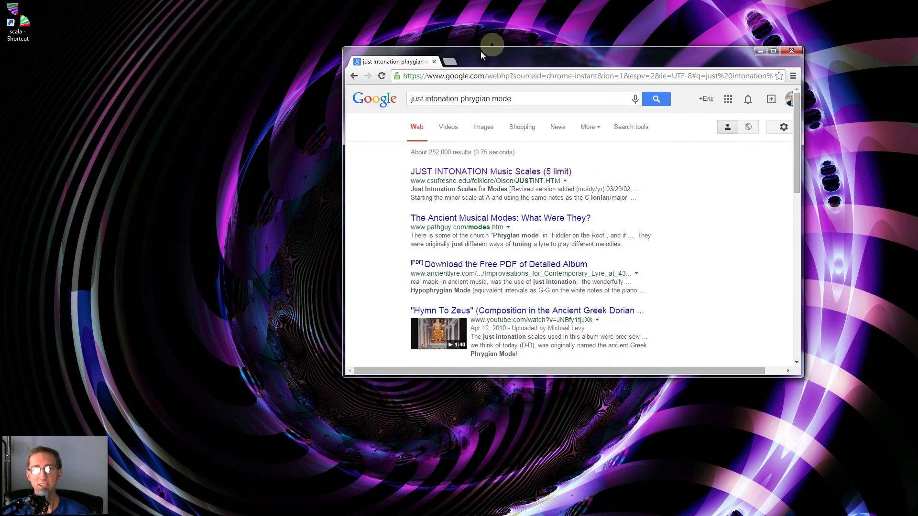
drag(480, 57, 452, 62)
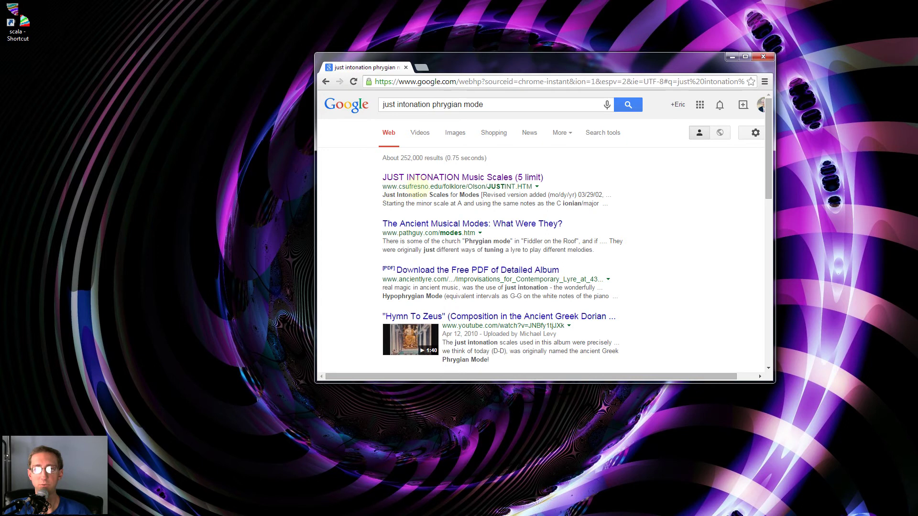
click(435, 178)
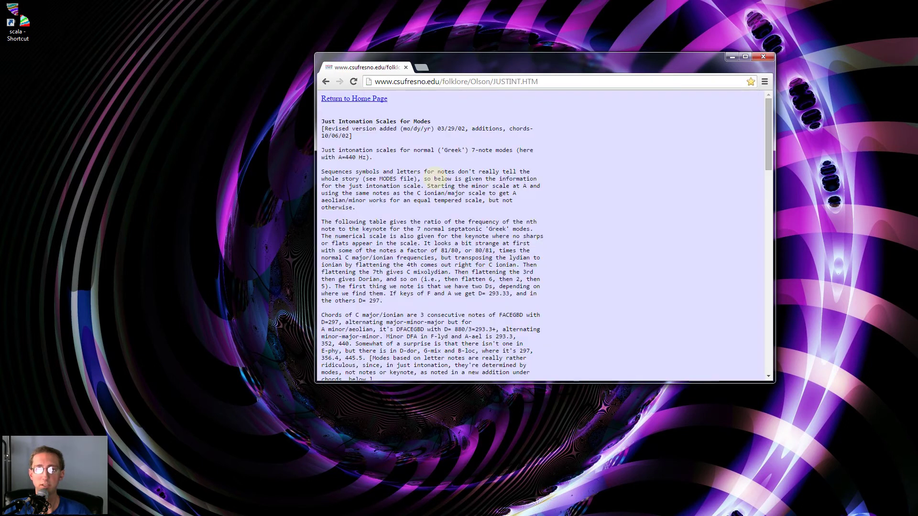
scroll(643, 217, down, 4)
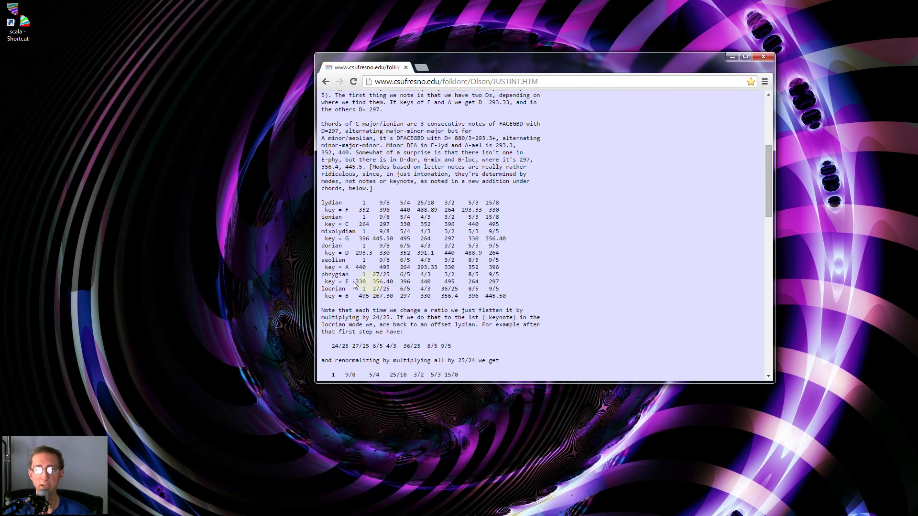
Examine the key of E frequencies in the phrygian rows of the table, from the keynote up to A.
double_click(347, 282)
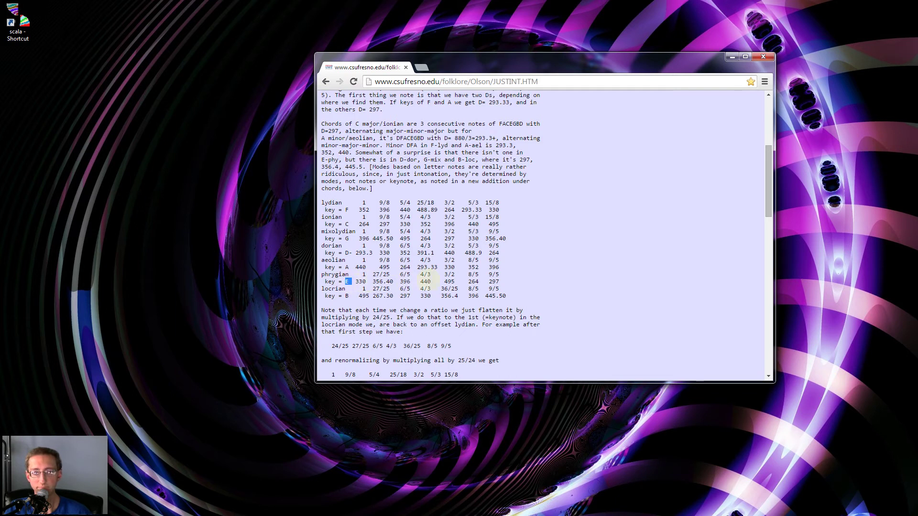
click(359, 283)
double_click(360, 283)
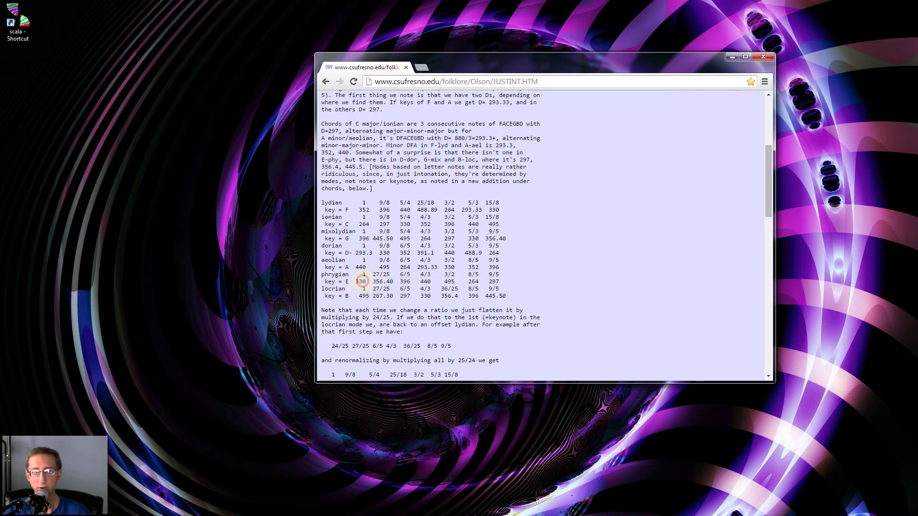
double_click(380, 281)
double_click(403, 276)
double_click(425, 282)
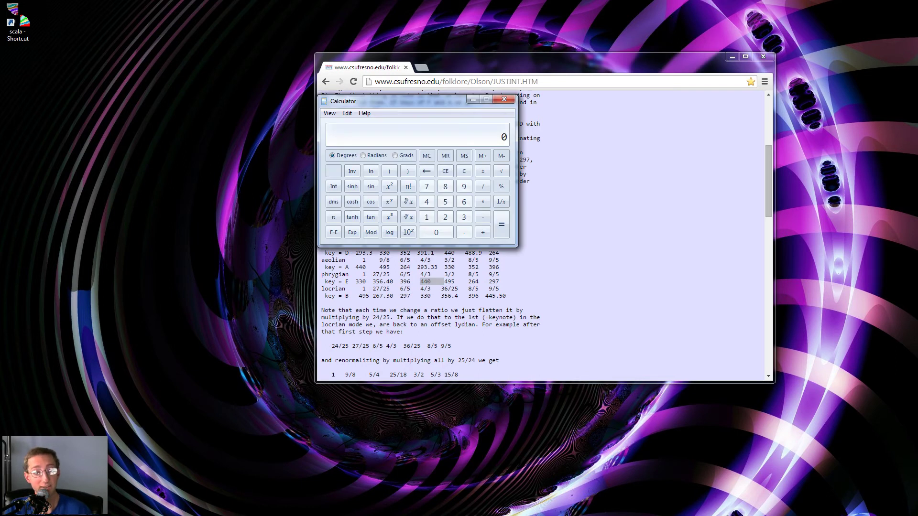
In Calculator, divide 432 by 440 and multiply the result by 330.
click(260, 178)
click(358, 102)
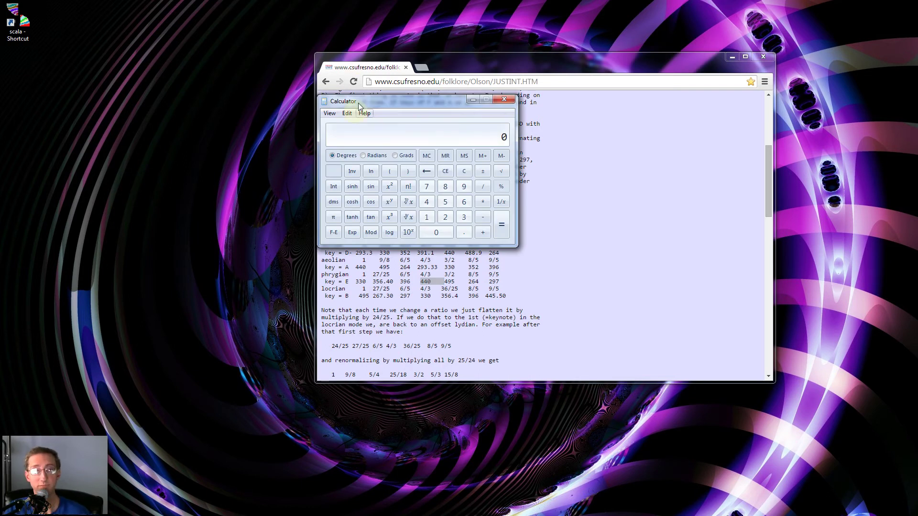
drag(245, 154, 128, 164)
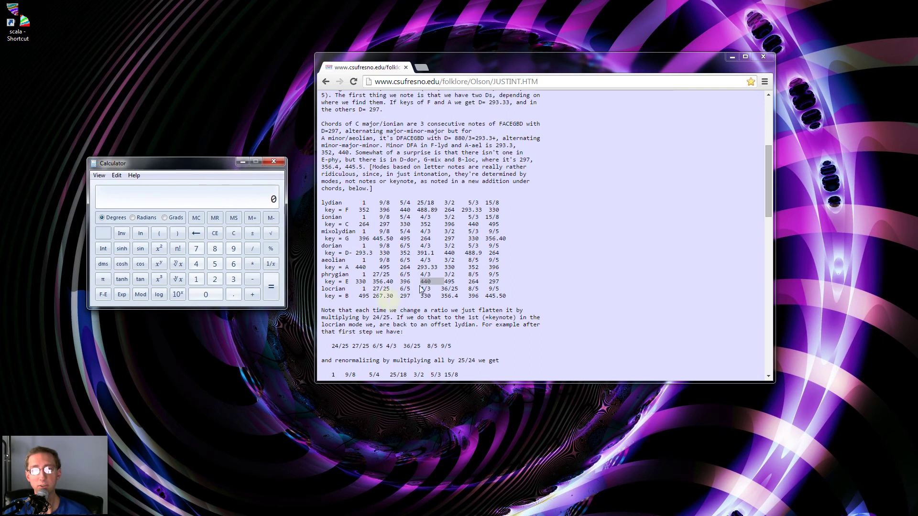
click(201, 165)
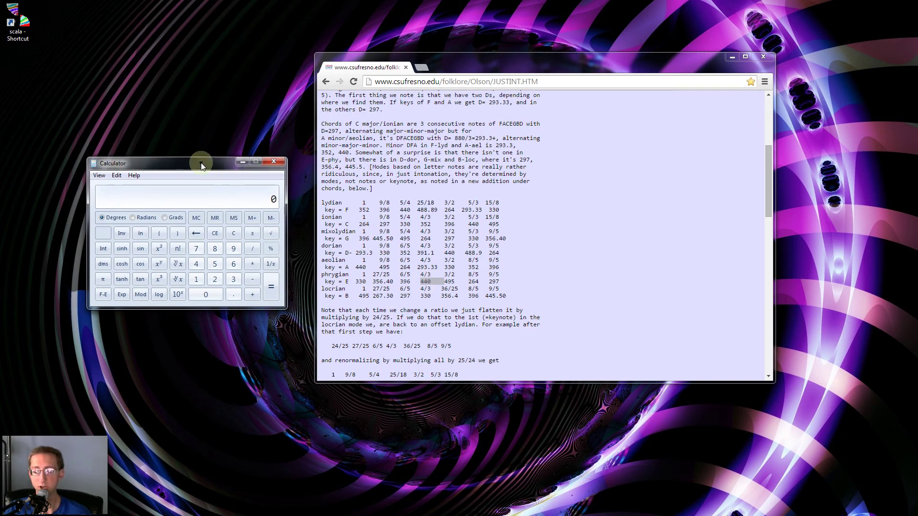
text(432/440)
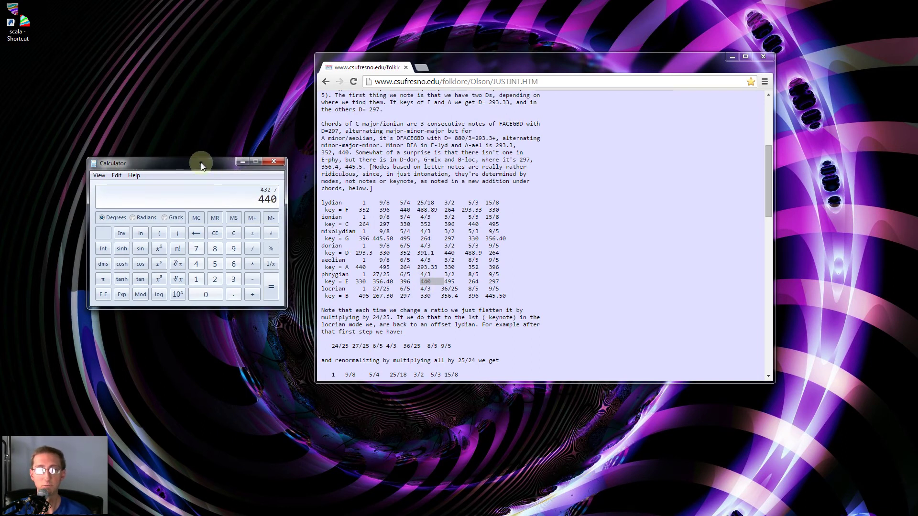
key(Return)
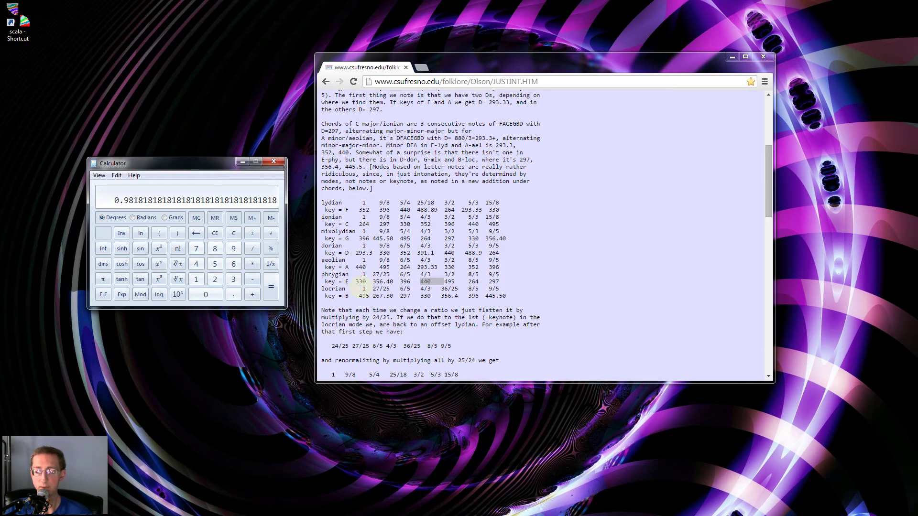
text(*330)
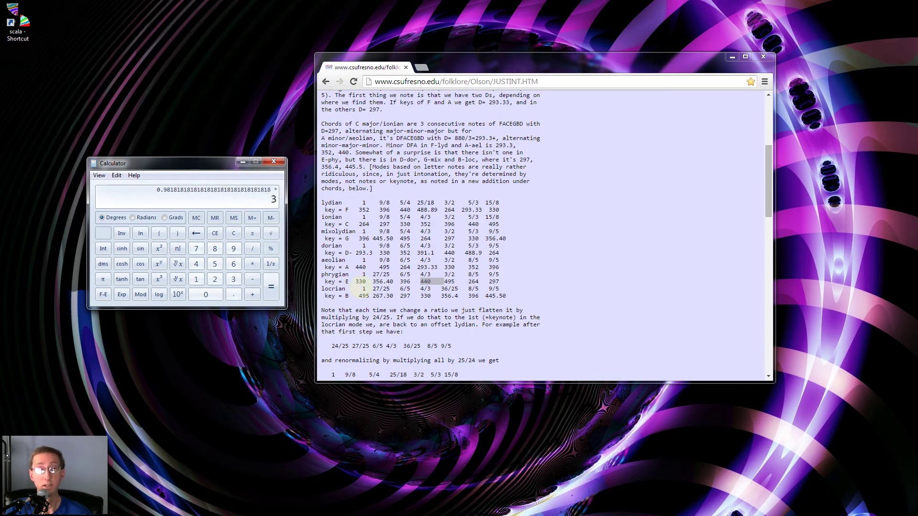
key(Return)
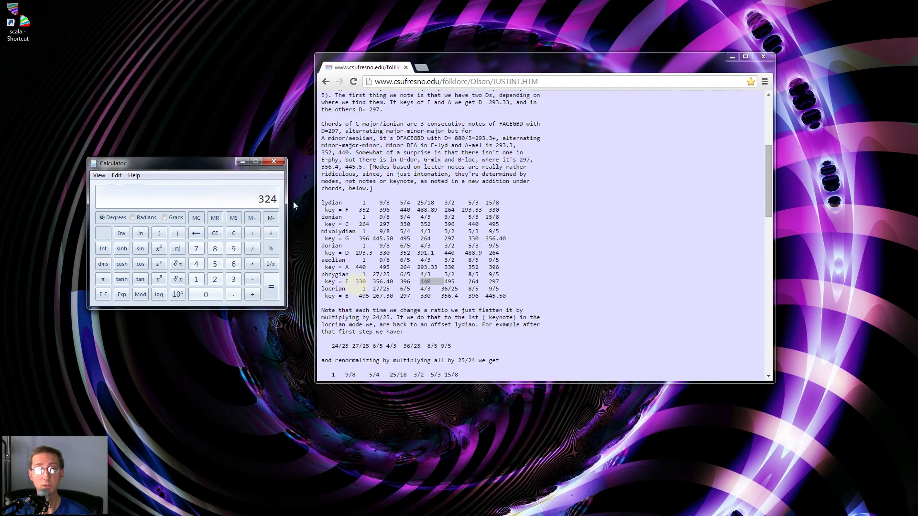
Rearrange the calculator and browser windows to free up desktop space, and launch Scala beside them.
drag(188, 161, 795, 15)
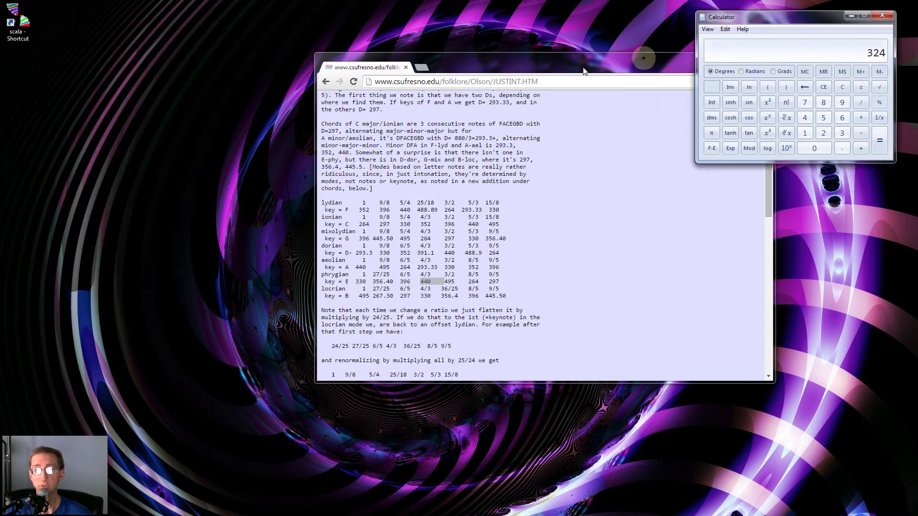
drag(587, 68, 696, 177)
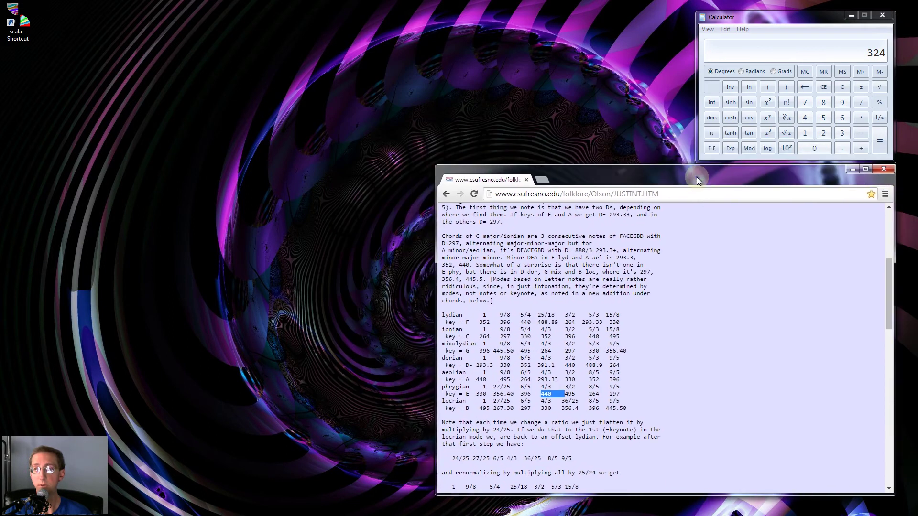
double_click(18, 19)
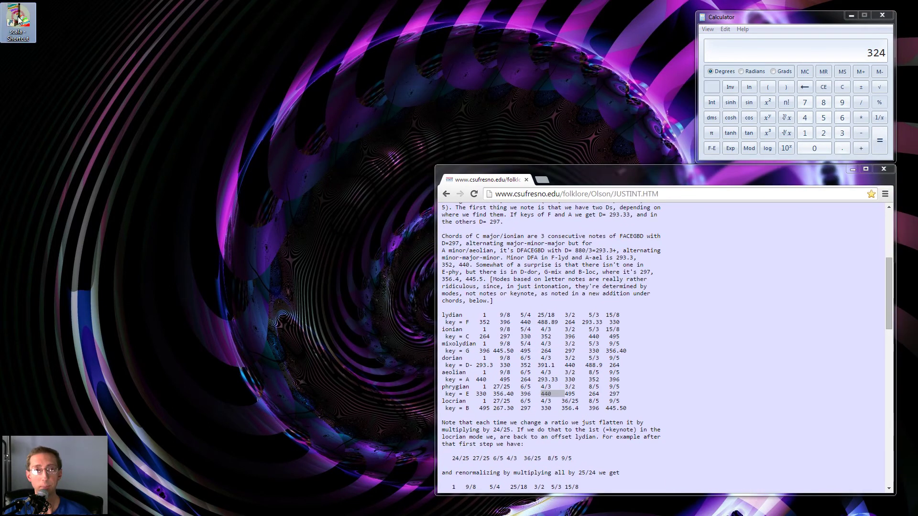
drag(397, 107, 203, 84)
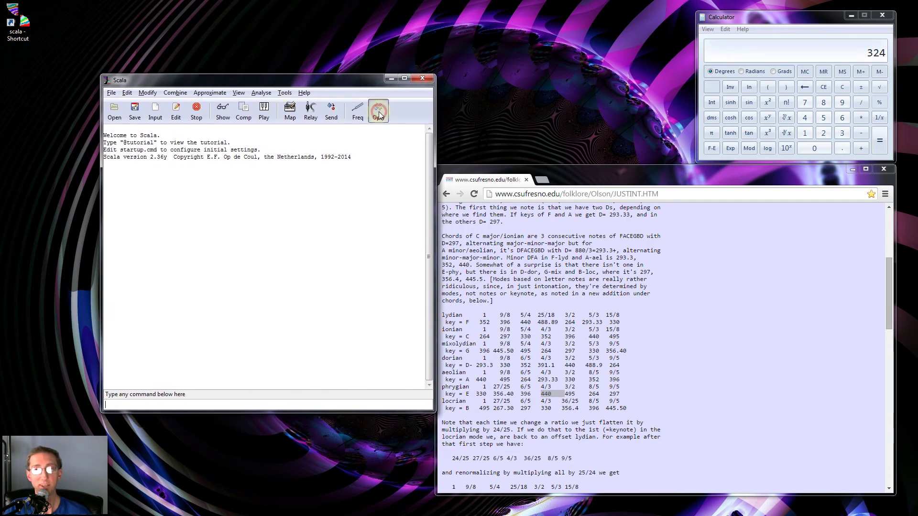
In Scala's user options, set the base frequency for 1/1 to 324 Hz.
click(379, 111)
drag(399, 144, 390, 144)
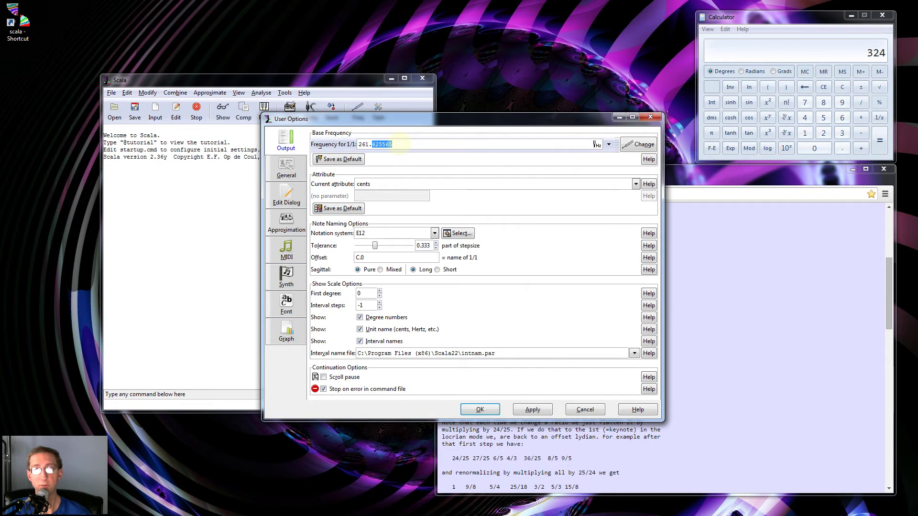
double_click(397, 143)
text(324)
Set the MIDI keyboard mapping to reference frequency 324, with both the reference key and the key for 1/1 at 64 (E 4).
click(286, 251)
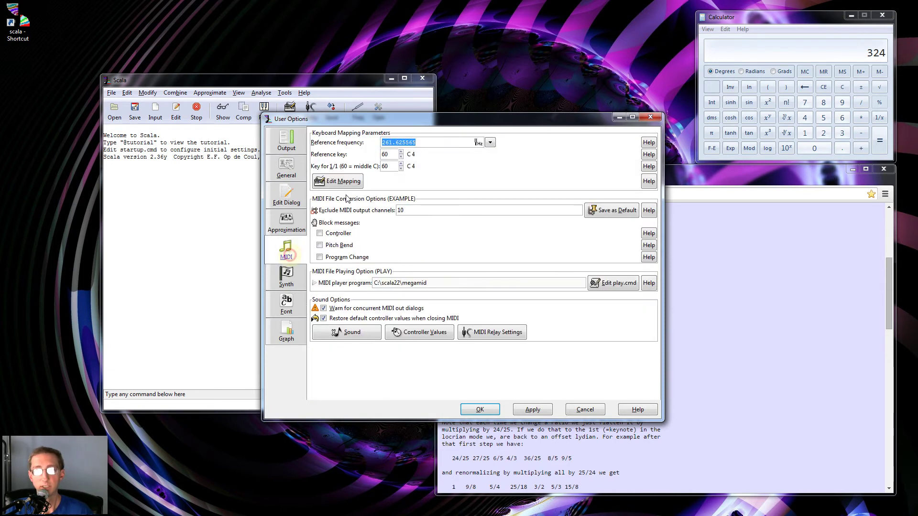
text(324)
click(401, 151)
click(401, 151)
click(401, 151)
click(401, 151)
click(401, 164)
click(401, 164)
click(401, 164)
click(401, 164)
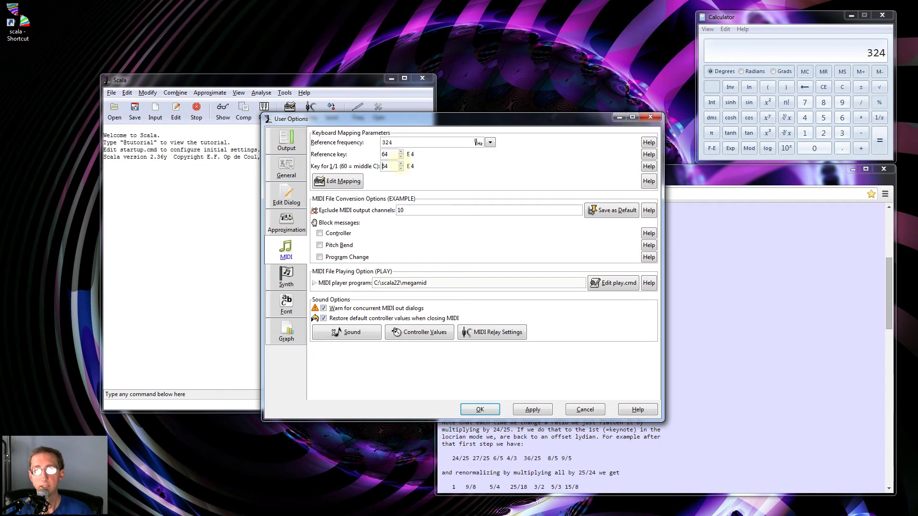
Choose synthesizer tuning model 112, TUN standard .tun format for many softsynths, and apply the user options.
click(285, 277)
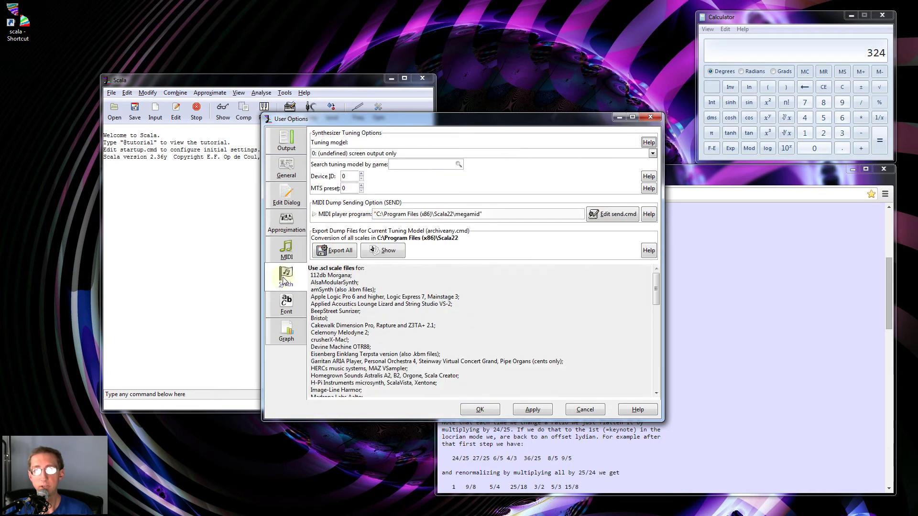
click(652, 153)
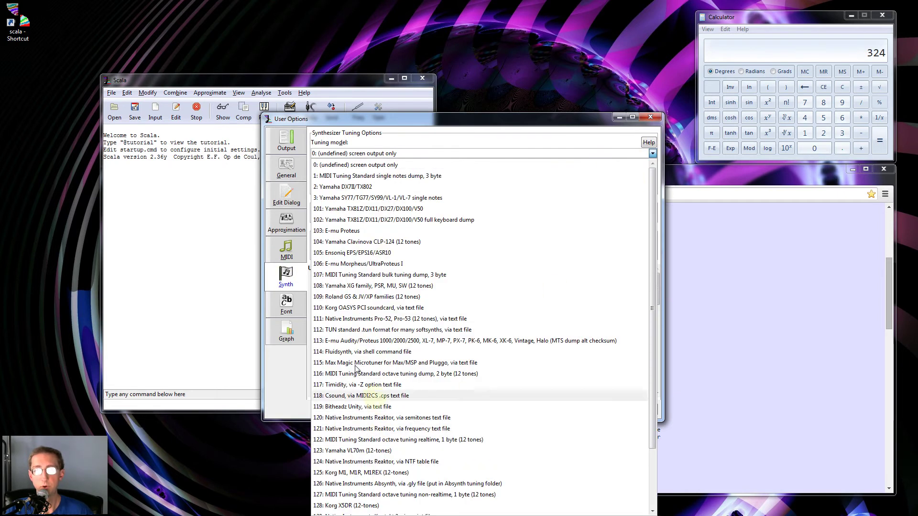
click(362, 330)
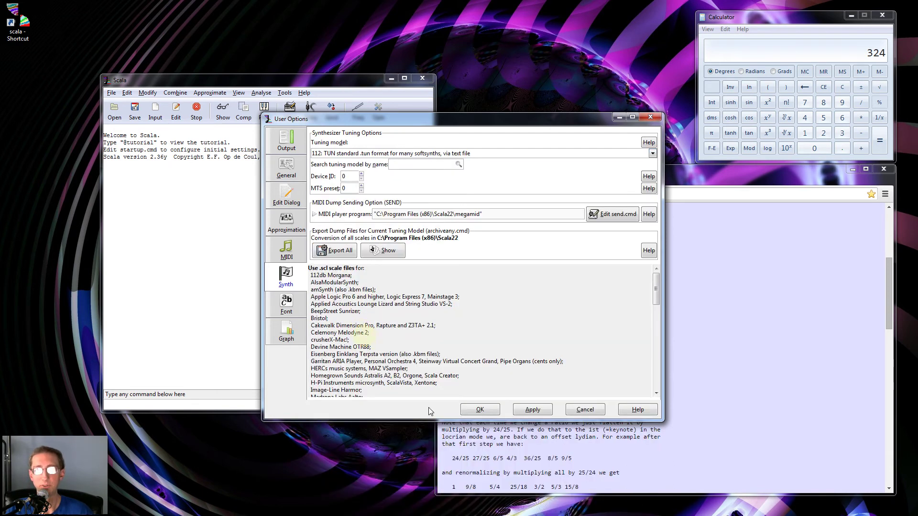
click(479, 410)
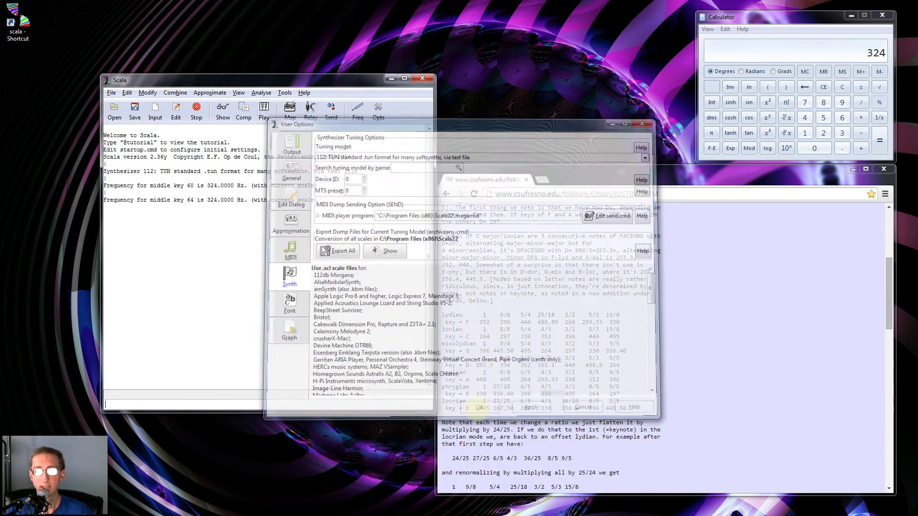
Open the current scale for editing and switch the new value mode to Change.
click(175, 111)
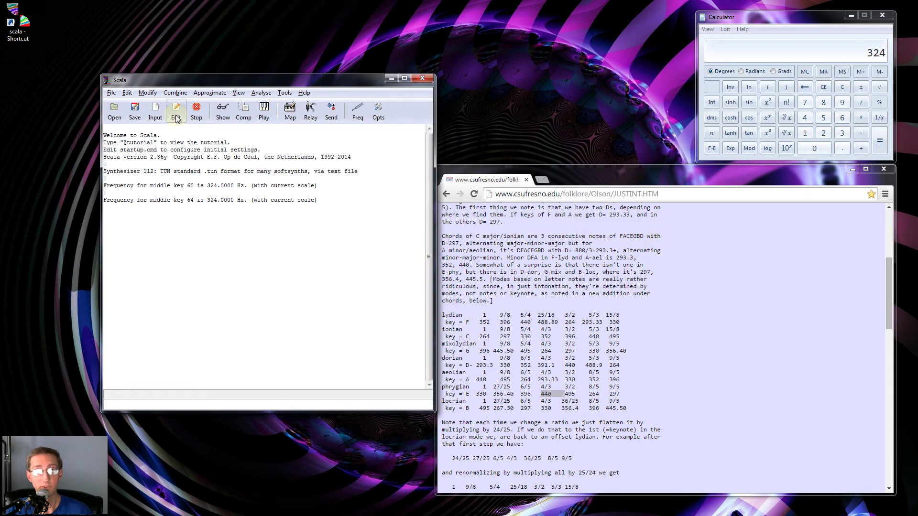
drag(320, 119, 247, 118)
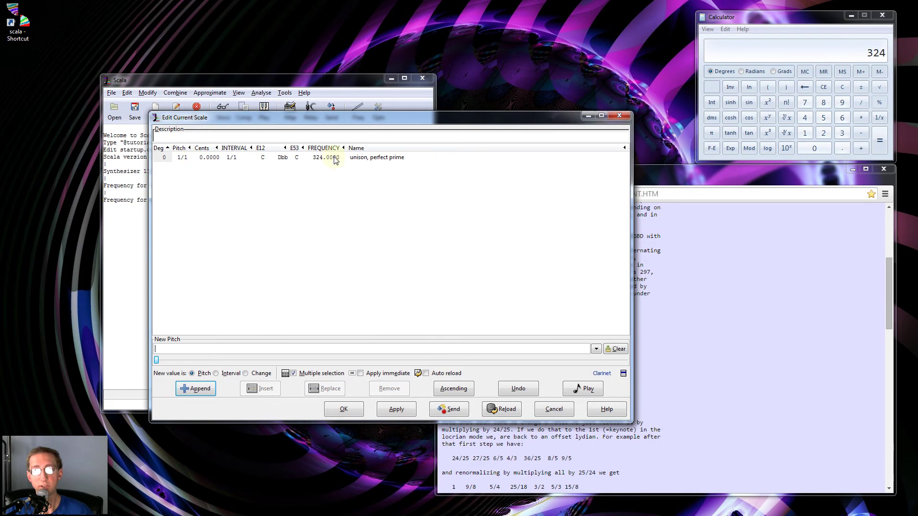
click(160, 161)
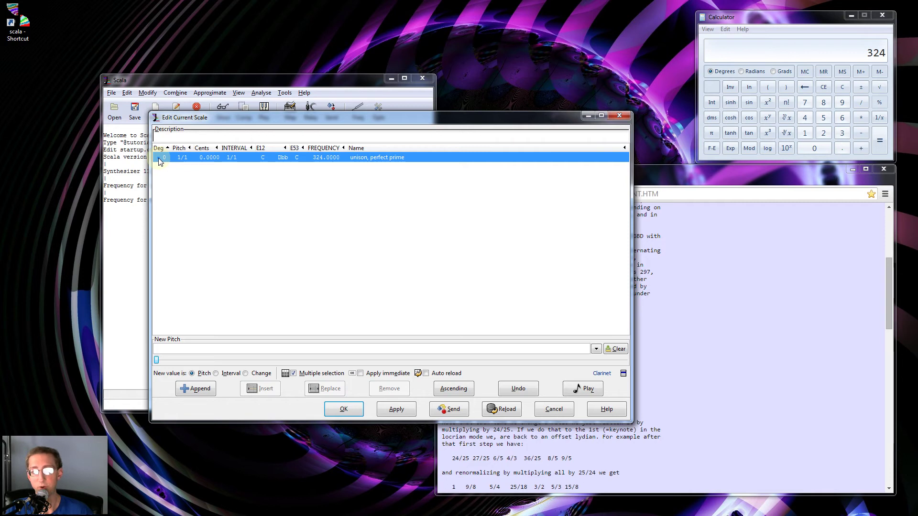
click(310, 346)
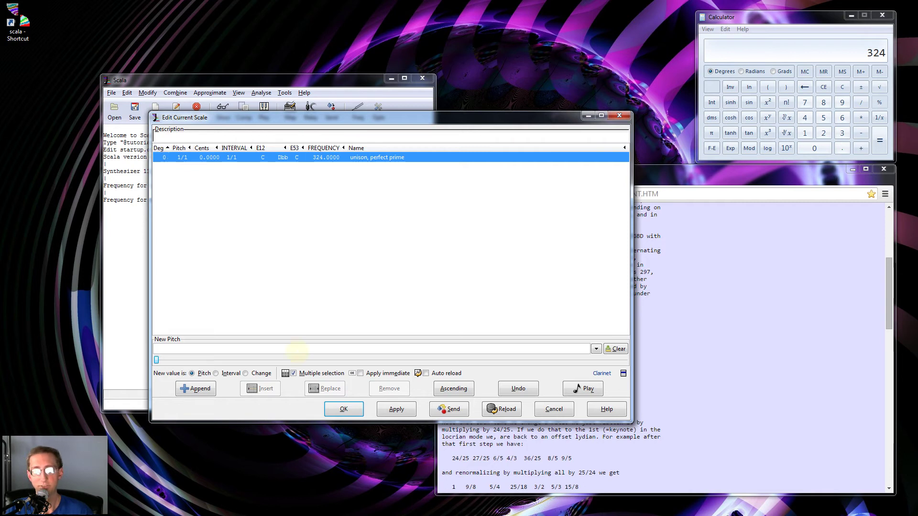
click(245, 373)
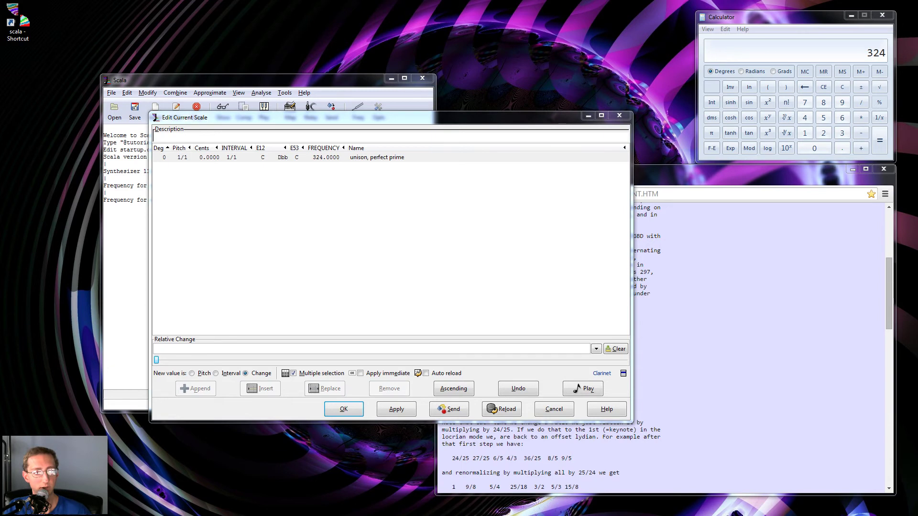
Arrange the Notepad list of scale steps beside the Edit Current Scale dialog and select the scale's degree 0 row.
drag(0, 478, 303, 213)
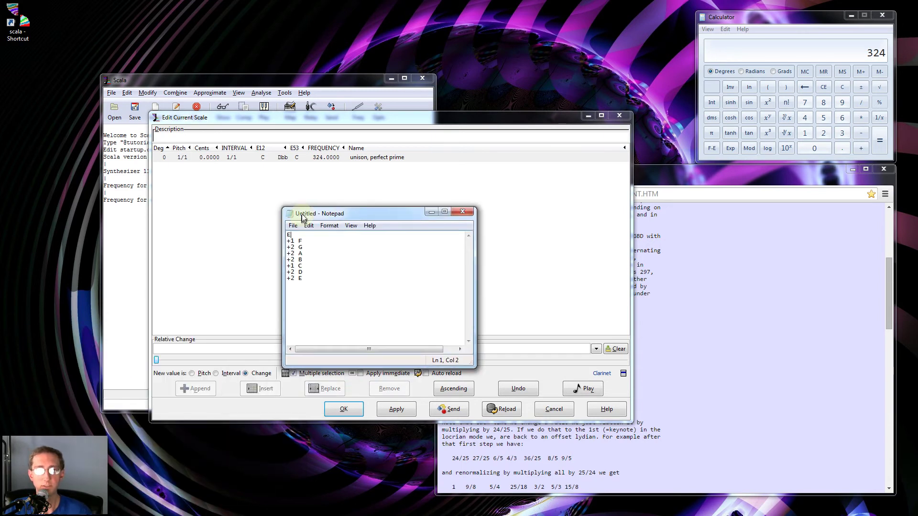
click(306, 228)
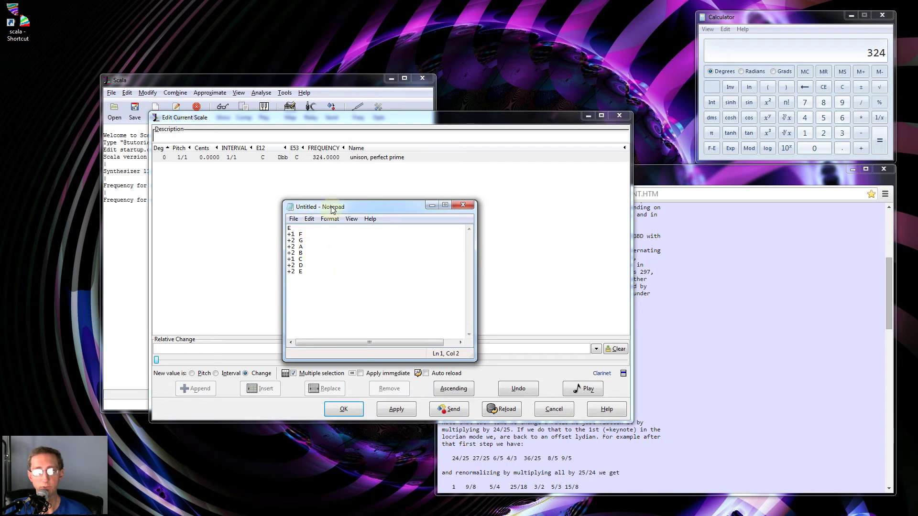
drag(329, 209, 60, 235)
drag(200, 120, 298, 74)
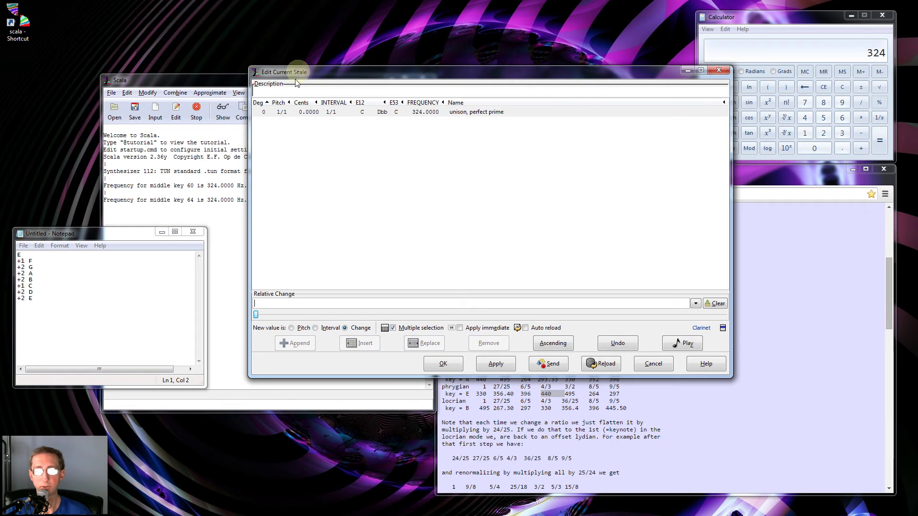
click(258, 114)
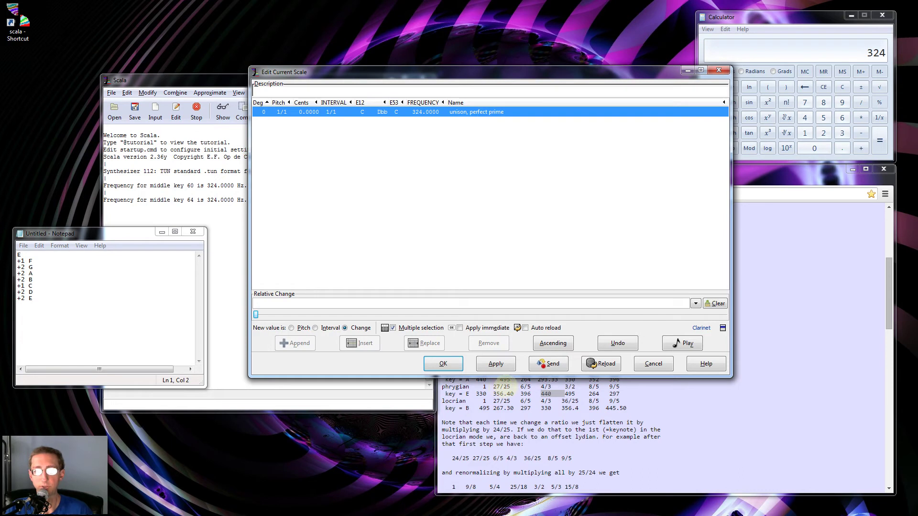
With the new value mode set to Change, append the ratio 27/25 after the scale's 1/1 degree.
click(345, 328)
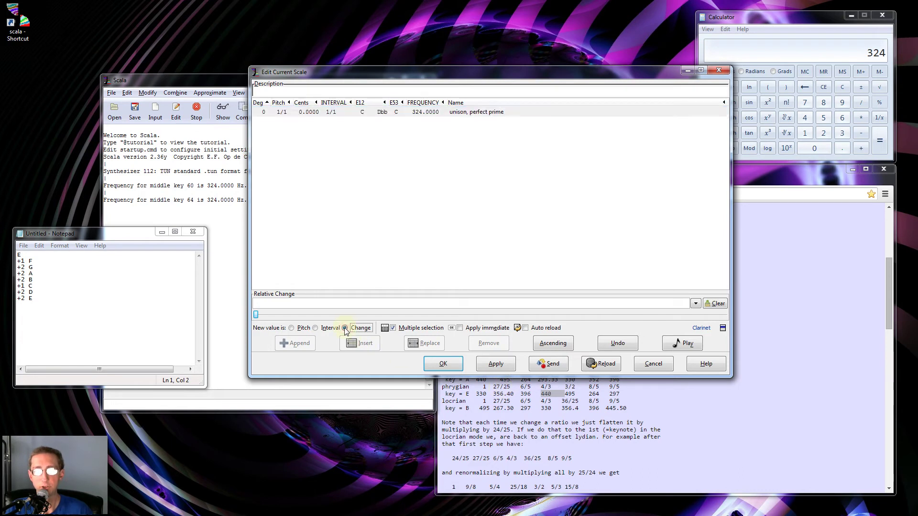
click(331, 302)
text(2)
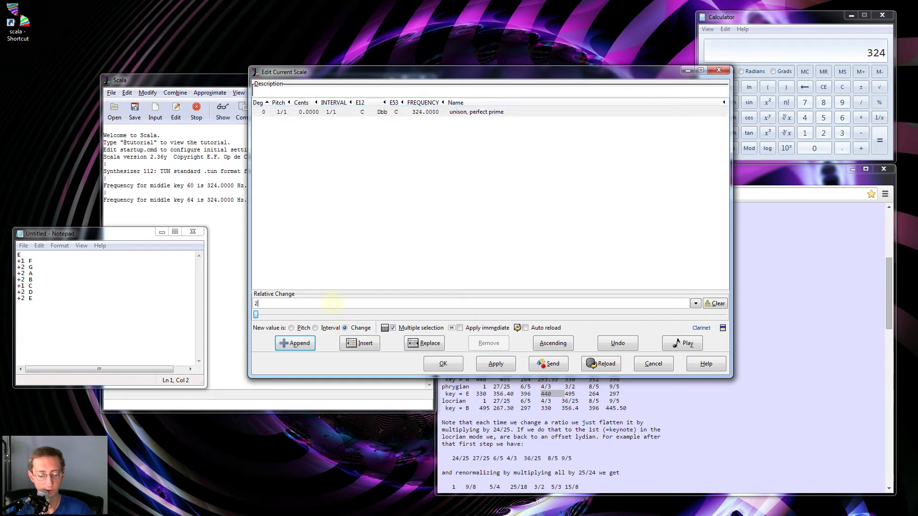
text(7/25)
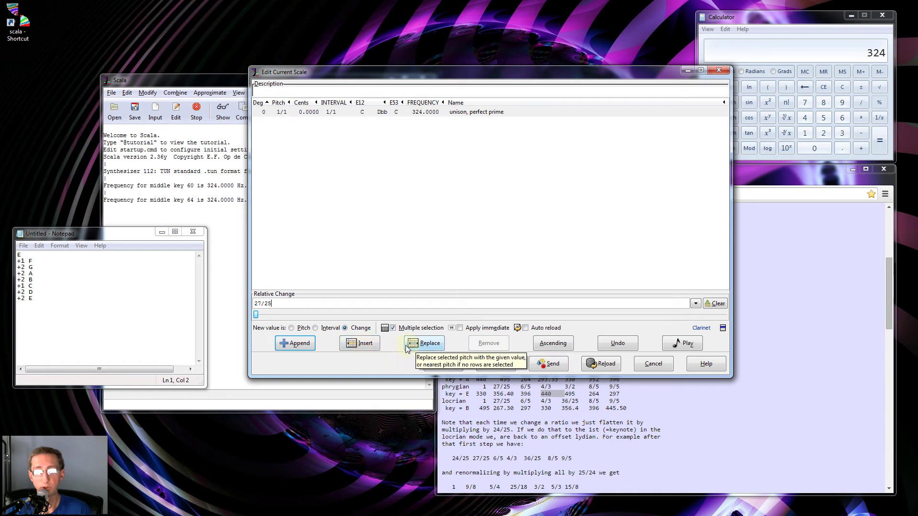
click(295, 343)
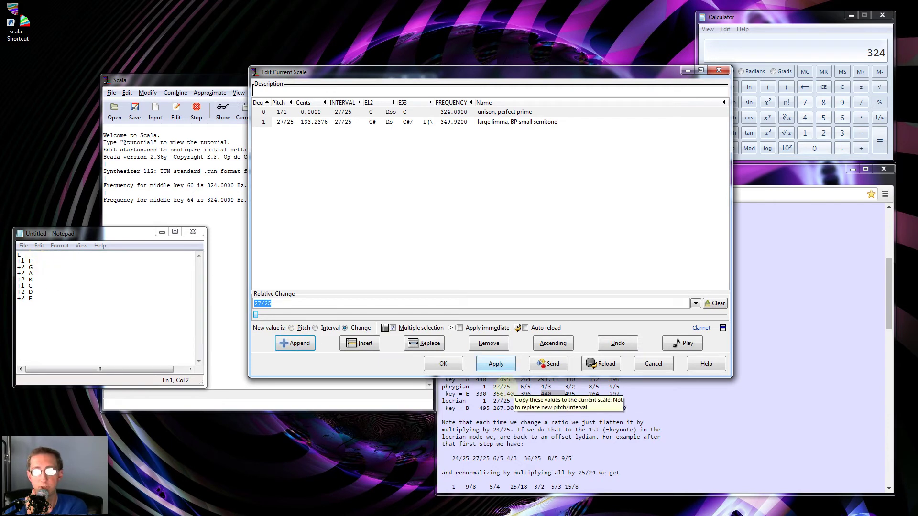
Append the ratio 6/5 to the scale twice, filling degrees 2 and 3.
click(288, 302)
key(ctrl+a)
text(6/4)
key(BackSpace)
text(5)
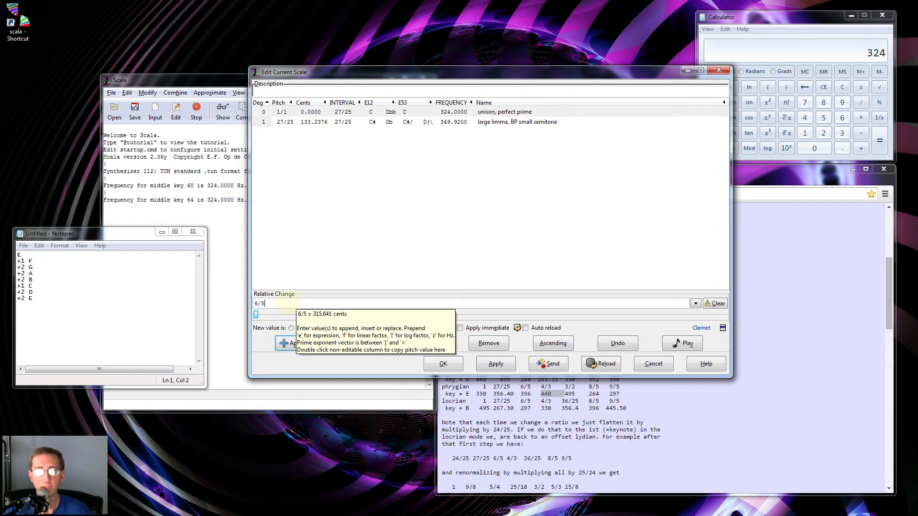
click(296, 344)
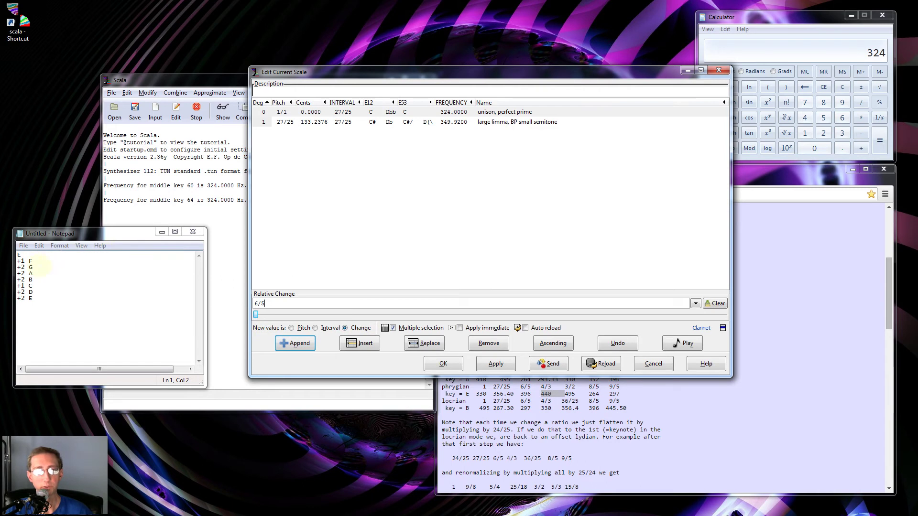
click(288, 342)
click(298, 341)
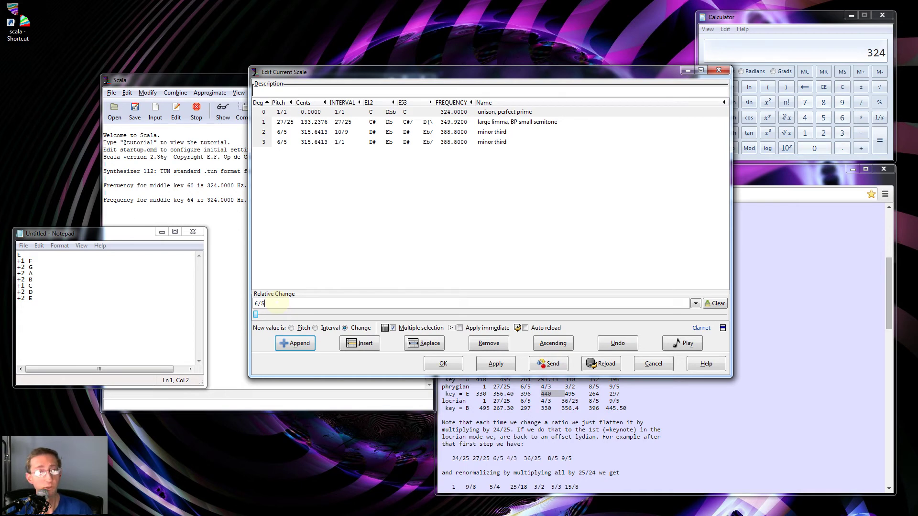
Append the ratio 4/3 to the scale twice, filling degrees 4 and 5.
key(BackSpace)
key(BackSpace)
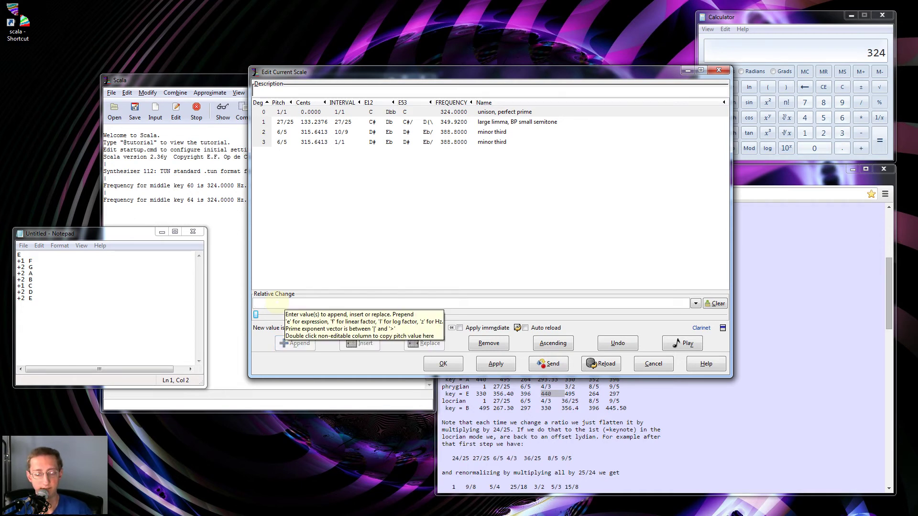
text(4/3)
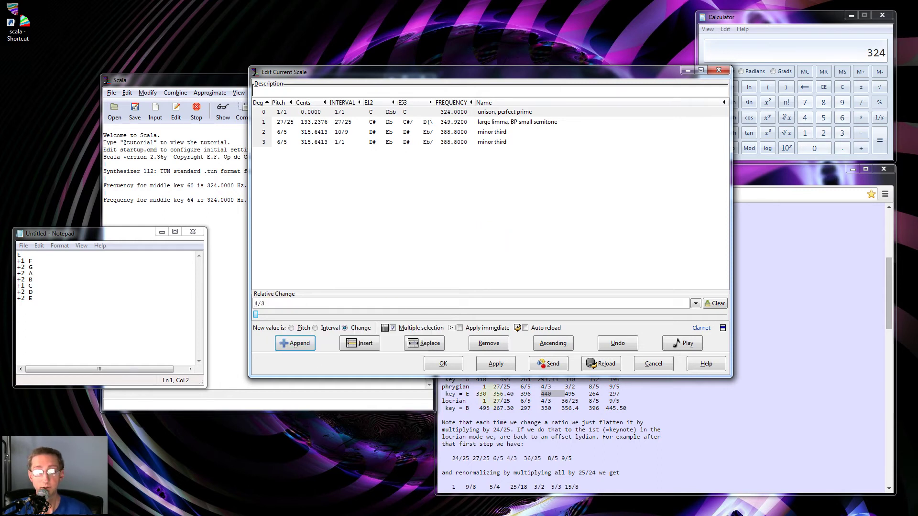
click(289, 344)
click(289, 344)
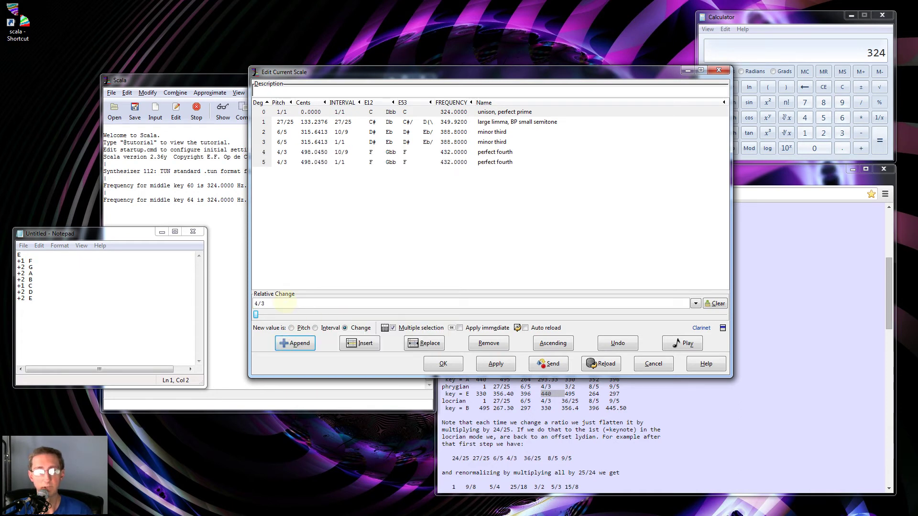
Append the ratio 3/2 to the scale twice, filling degrees 6 and 7.
text(3/2)
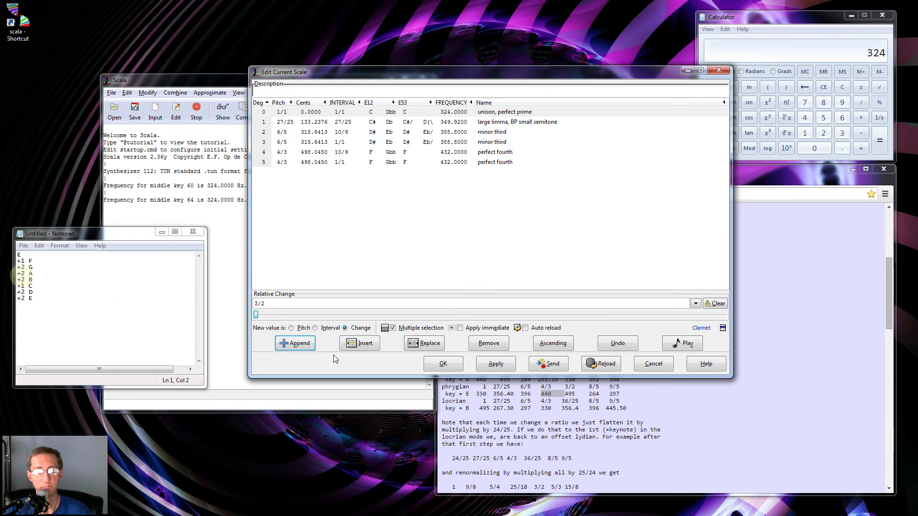
click(296, 344)
click(296, 344)
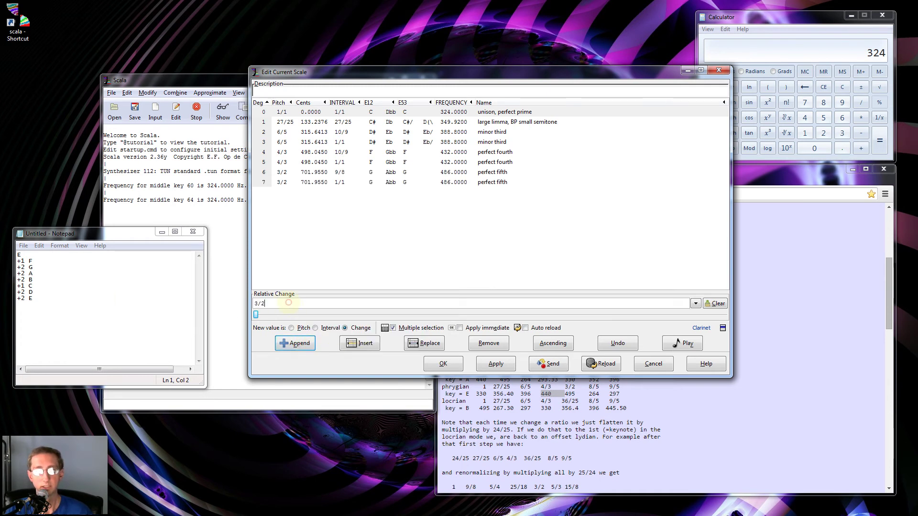
Append the ratio 8/5 to the scale once as degree 8.
triple_click(287, 304)
text(9)
key(BackSpace)
text(8/5)
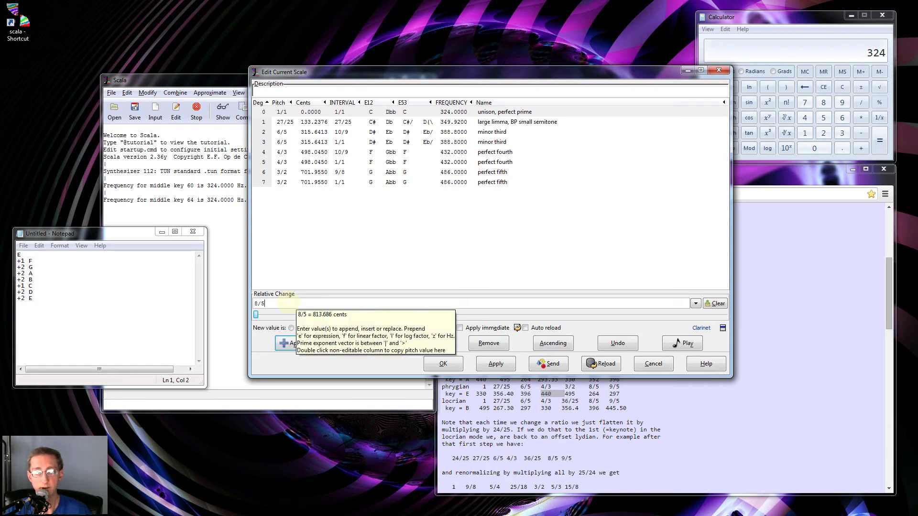
click(295, 343)
Append the ratio 9/5 to the scale twice, filling degrees 9 and 10.
click(272, 304)
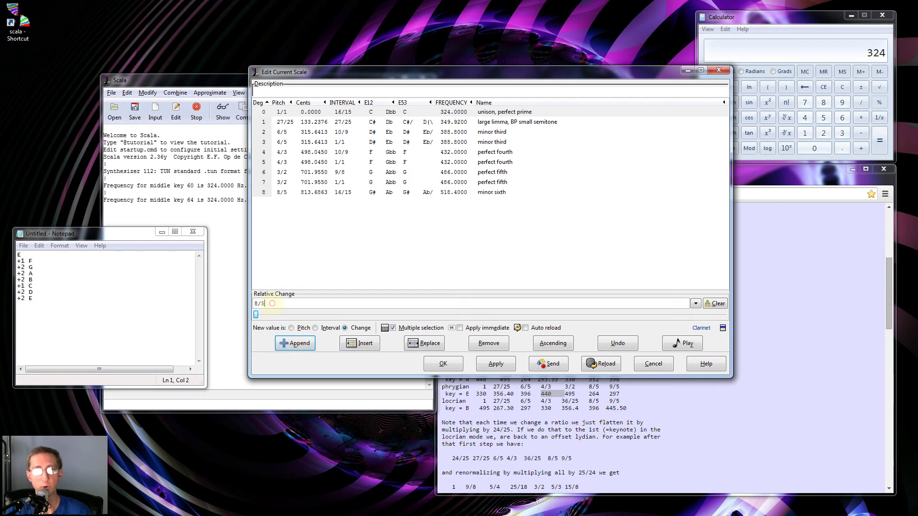
text(9/5)
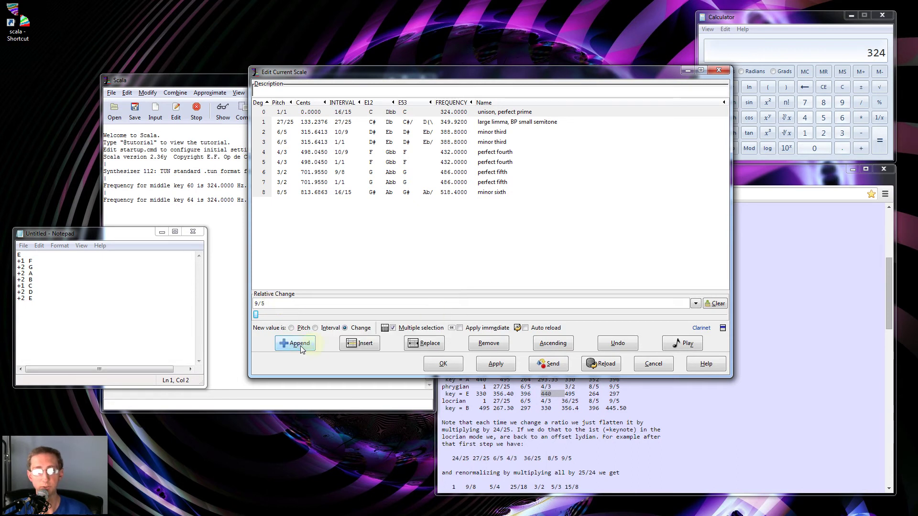
click(298, 344)
click(298, 344)
Append the octave 2/1 twice as degrees 11 and 12, and accept the edited scale.
click(278, 305)
key(ctrl+a)
text(2/1)
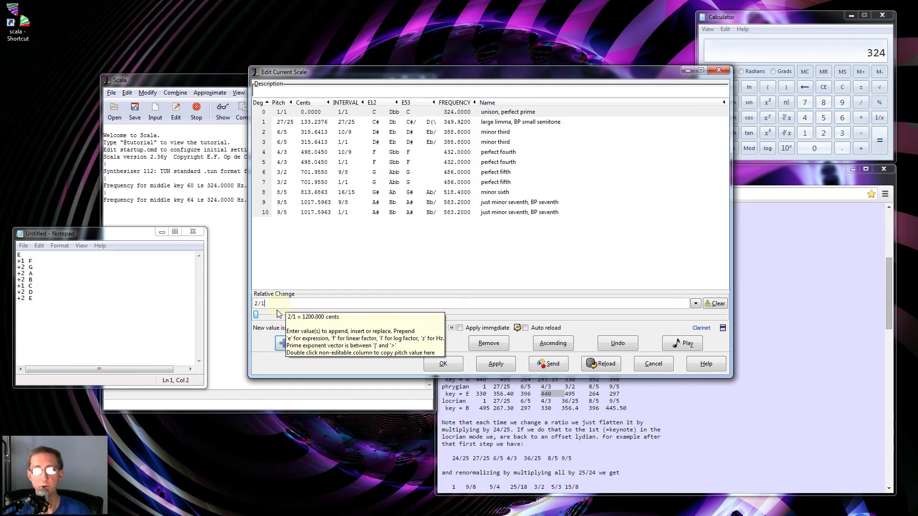
click(287, 345)
click(286, 344)
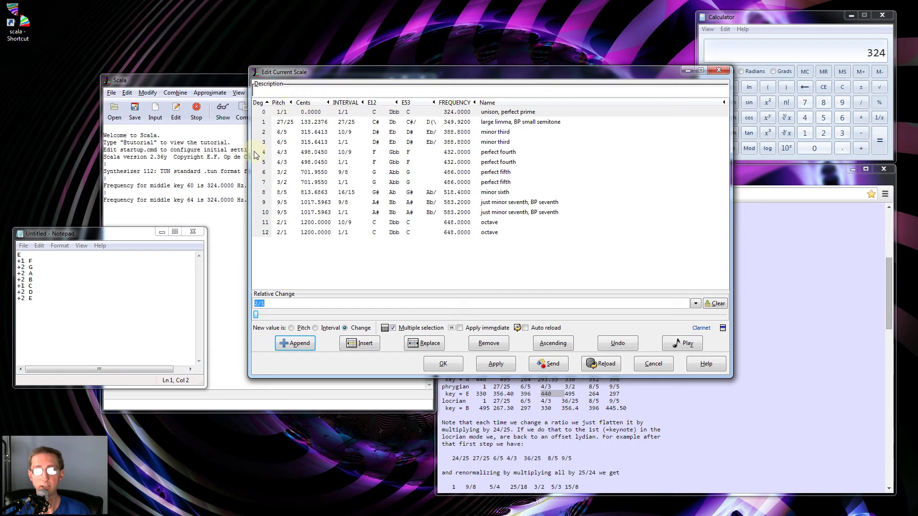
click(443, 363)
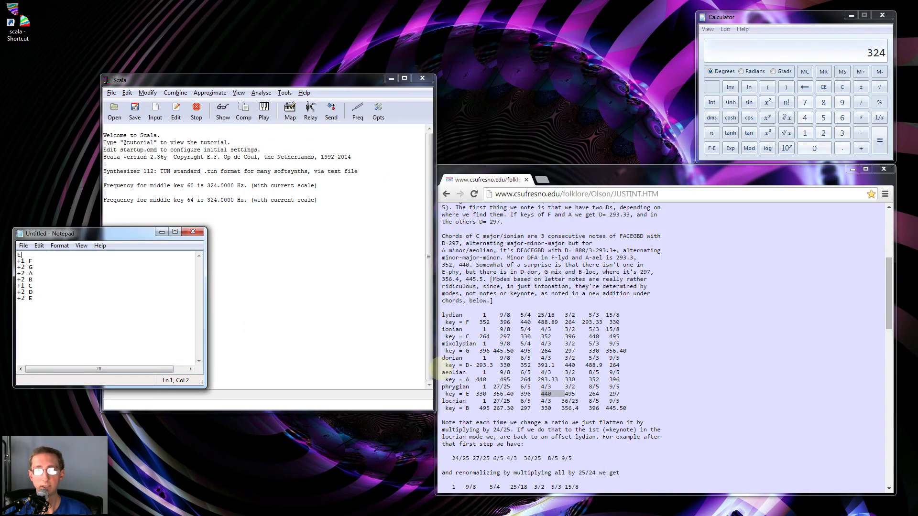
Export the synth tuning to the Desktop folder as PhrygE324.tun.
click(112, 92)
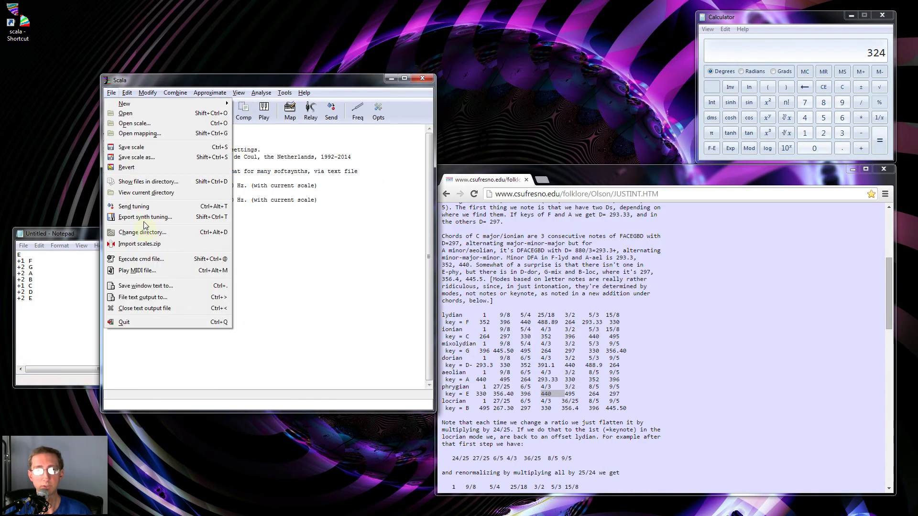
click(143, 218)
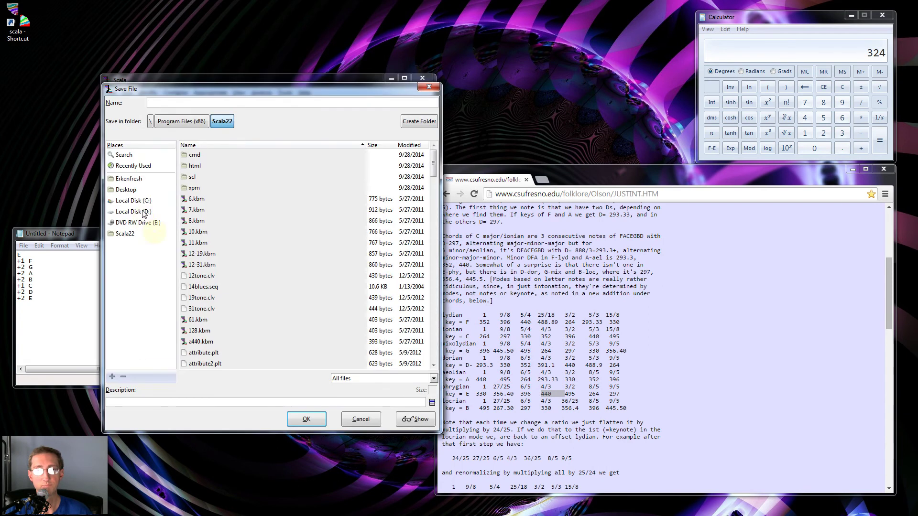
click(126, 190)
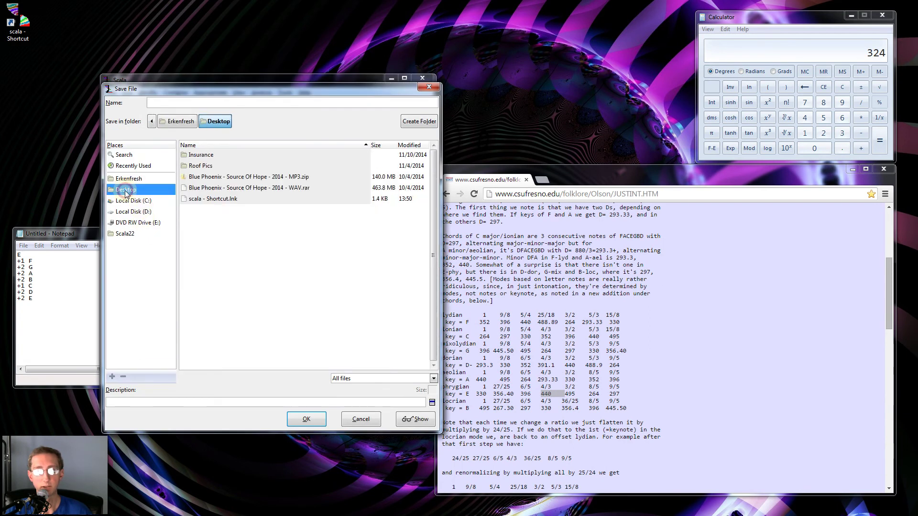
click(168, 102)
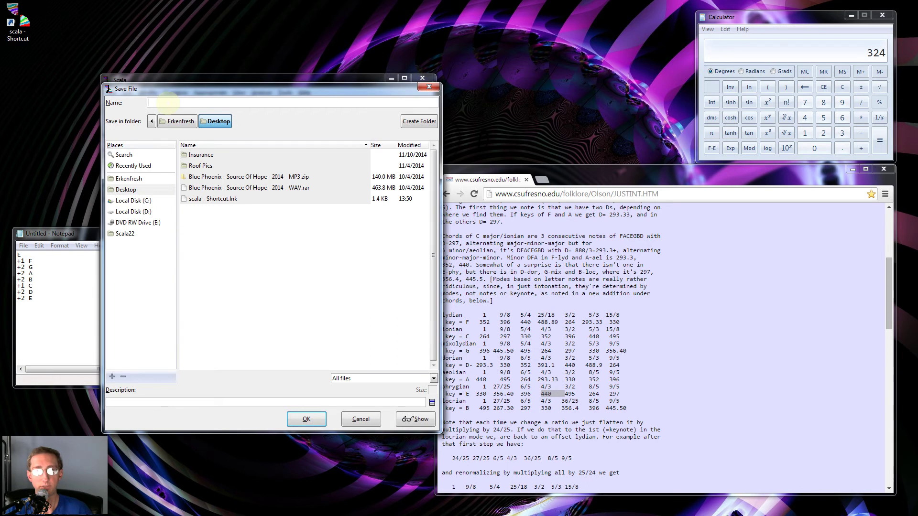
text(PhrygE324.tun)
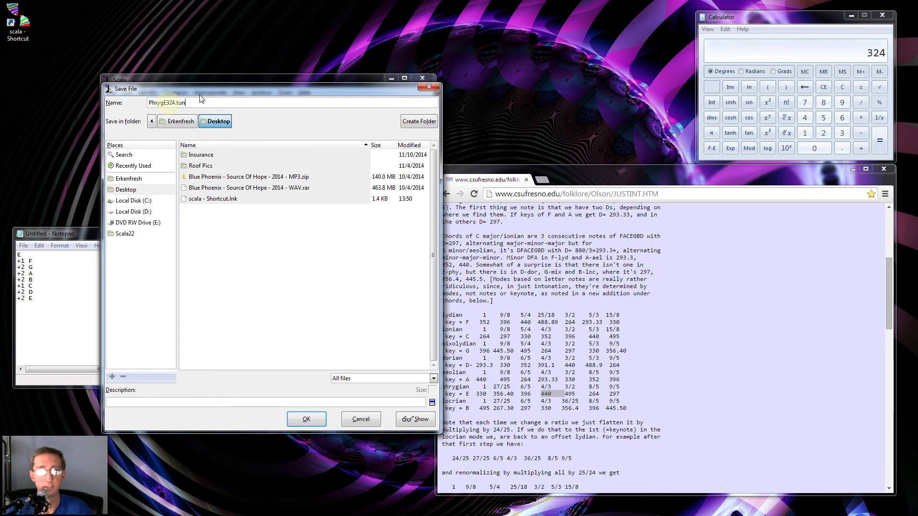
click(306, 418)
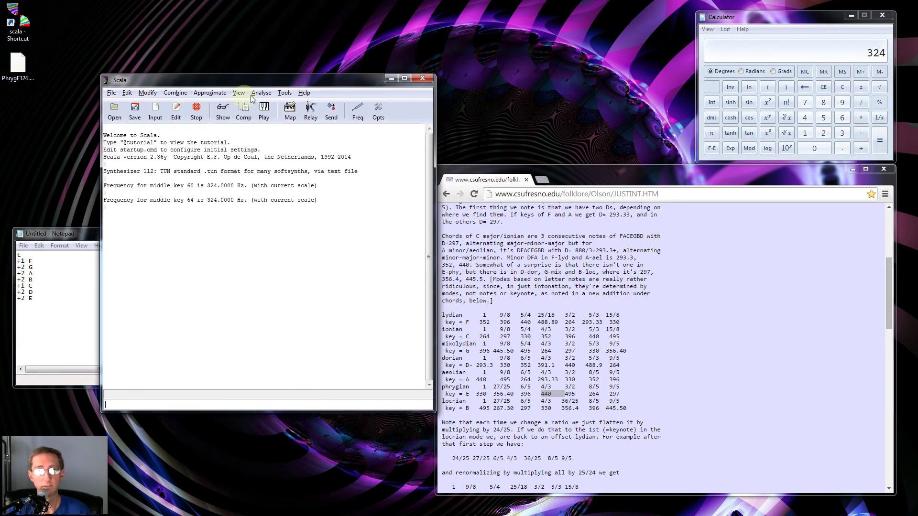
Change the synthesizer tuning model to 129, Native Instruments Kontakt 2, via script file, and accept the user options.
click(378, 111)
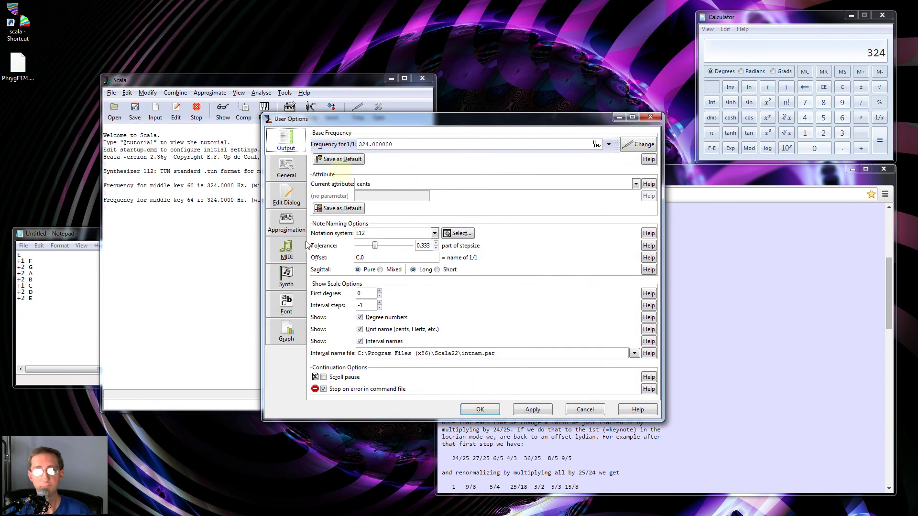
click(285, 276)
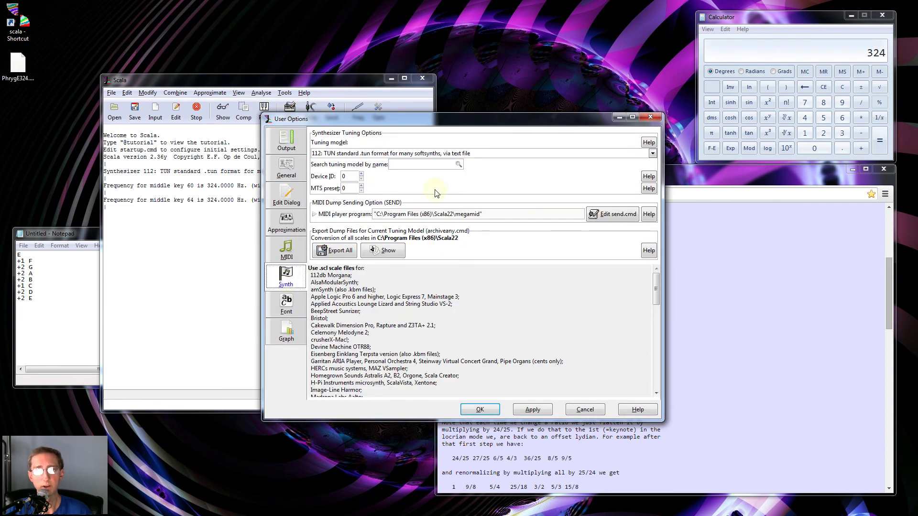
click(653, 153)
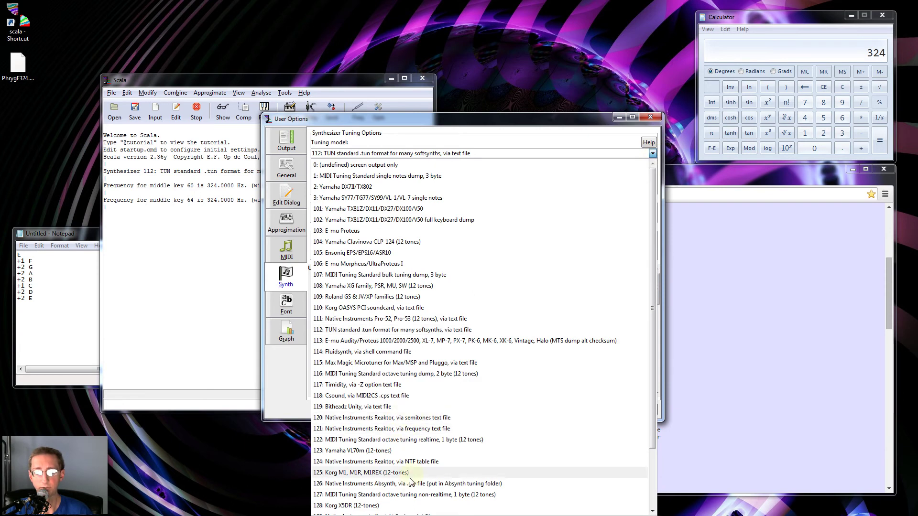
scroll(404, 484, down, 2)
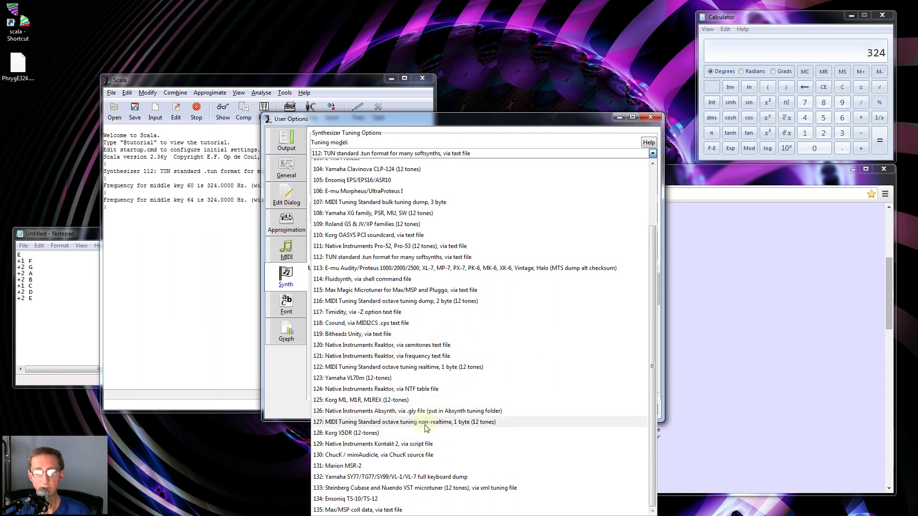
click(348, 444)
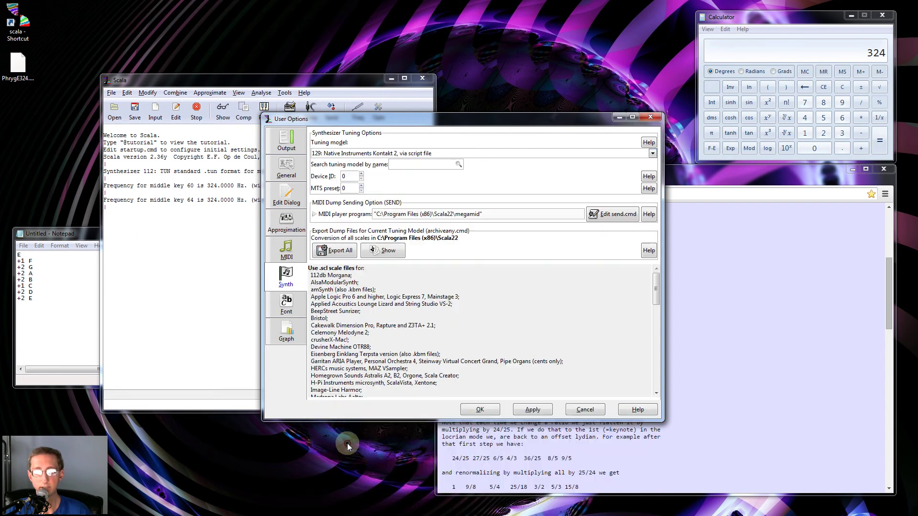
click(480, 407)
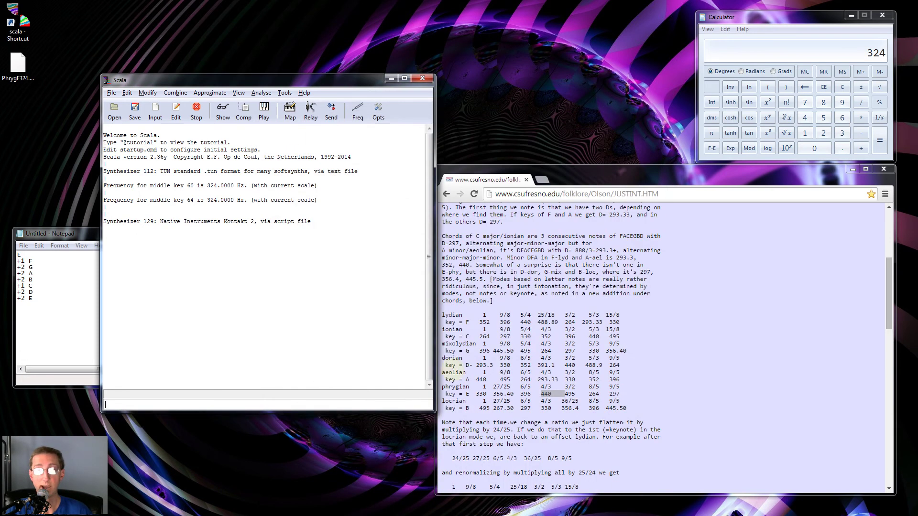
Export the synth tuning to the Scala22 folder as PhrygE324.kont.
click(111, 93)
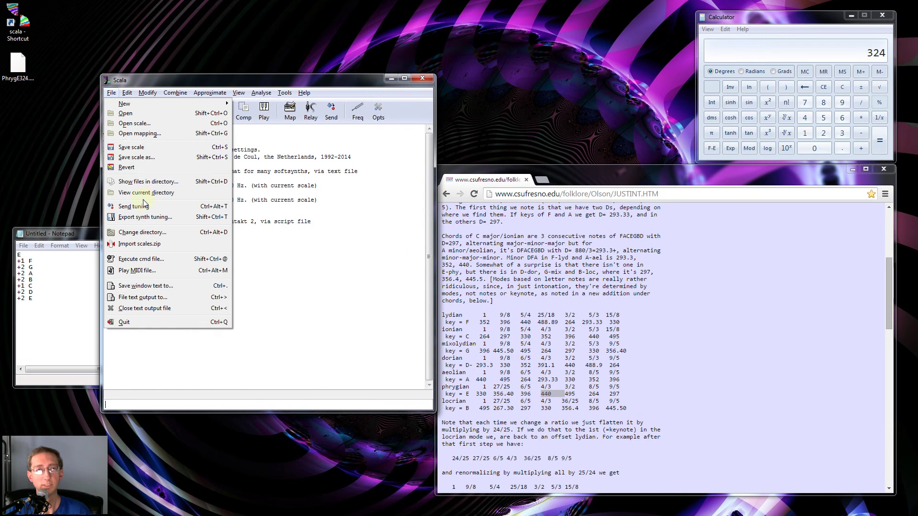
click(144, 217)
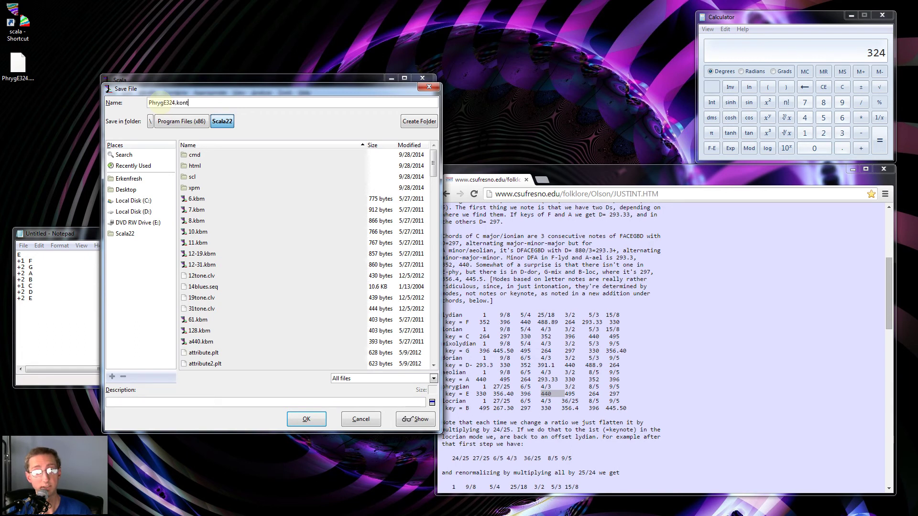
click(306, 420)
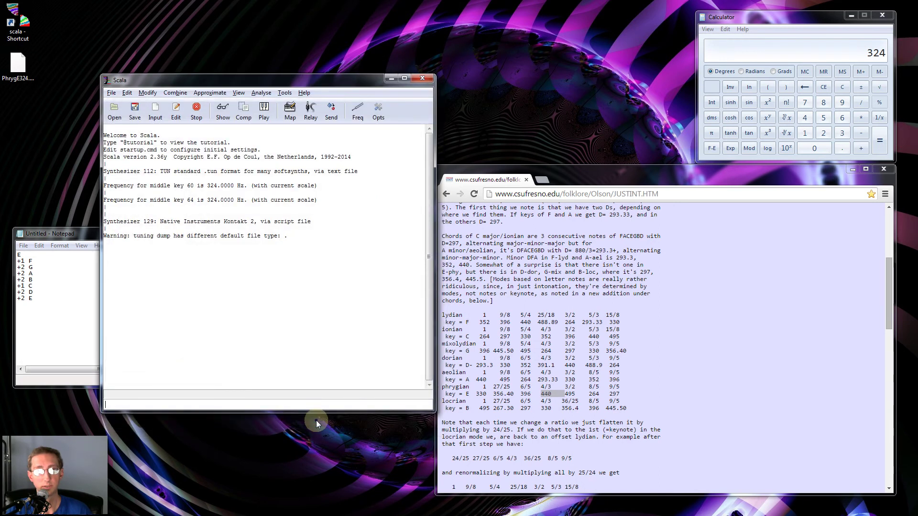
Export the synth tuning to the Desktop folder as PhrygE324.kontakt.
click(27, 67)
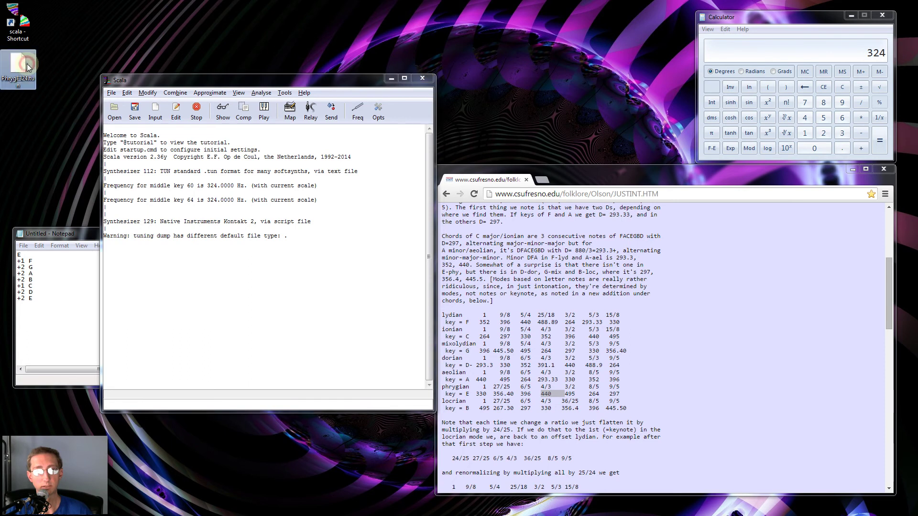
click(111, 93)
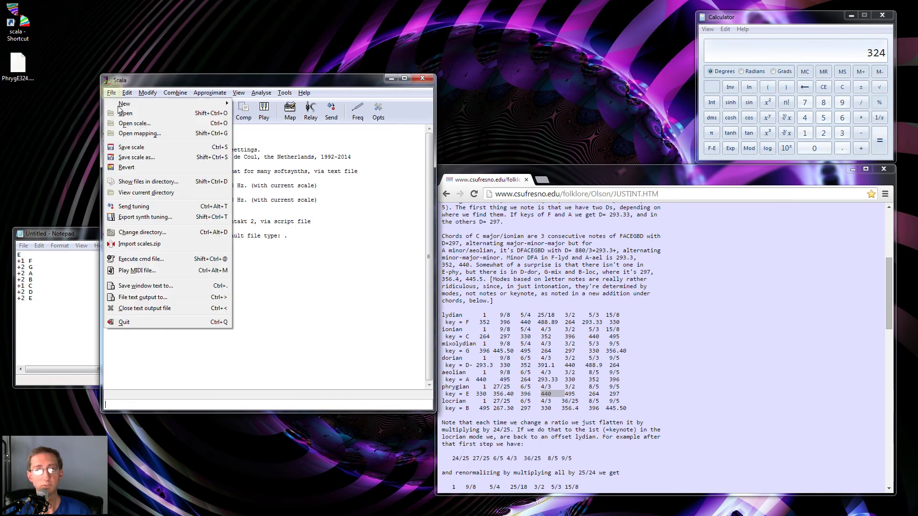
click(152, 217)
click(127, 190)
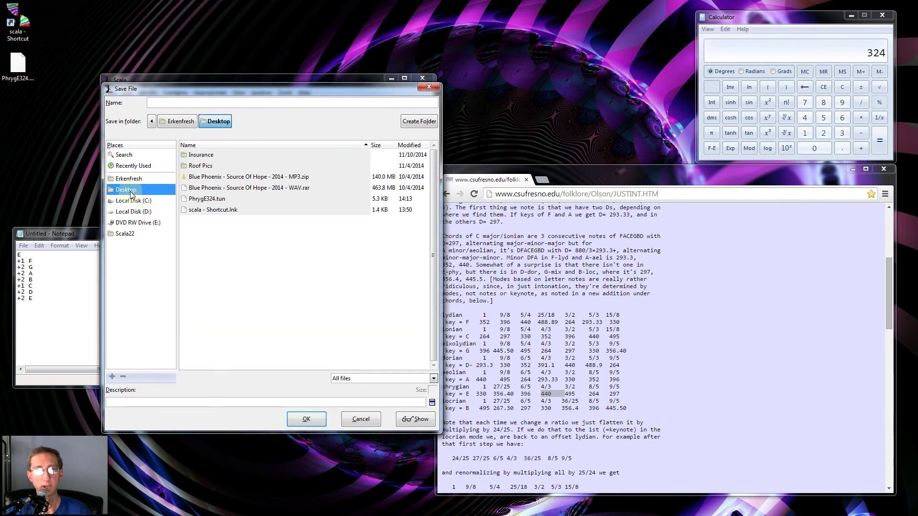
click(174, 101)
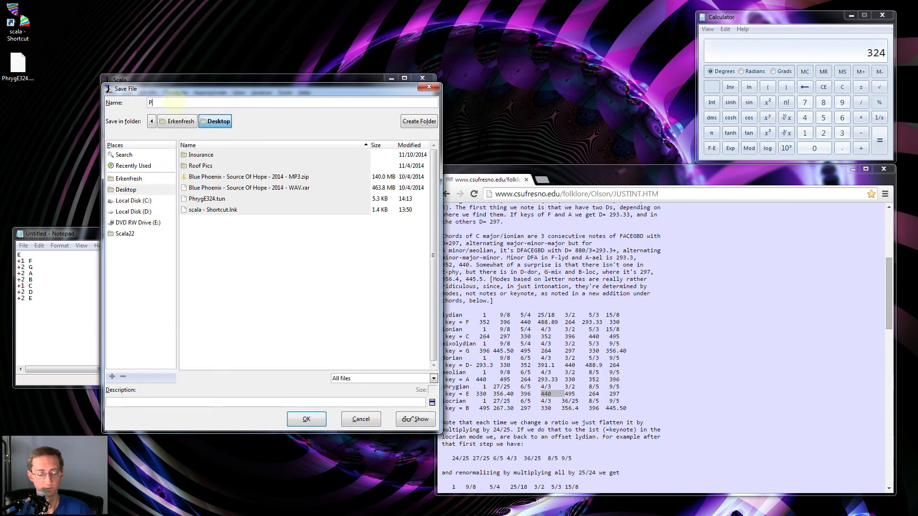
text(PhrygE324.kontakt)
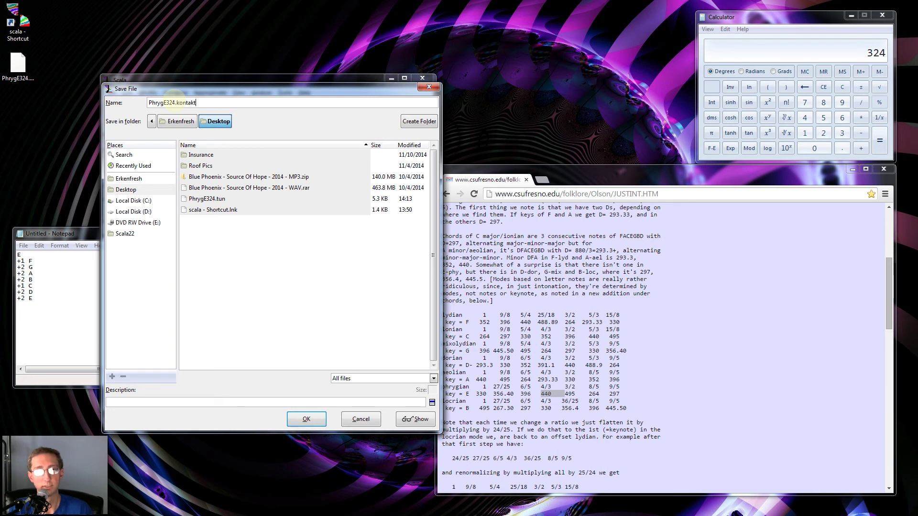
click(307, 418)
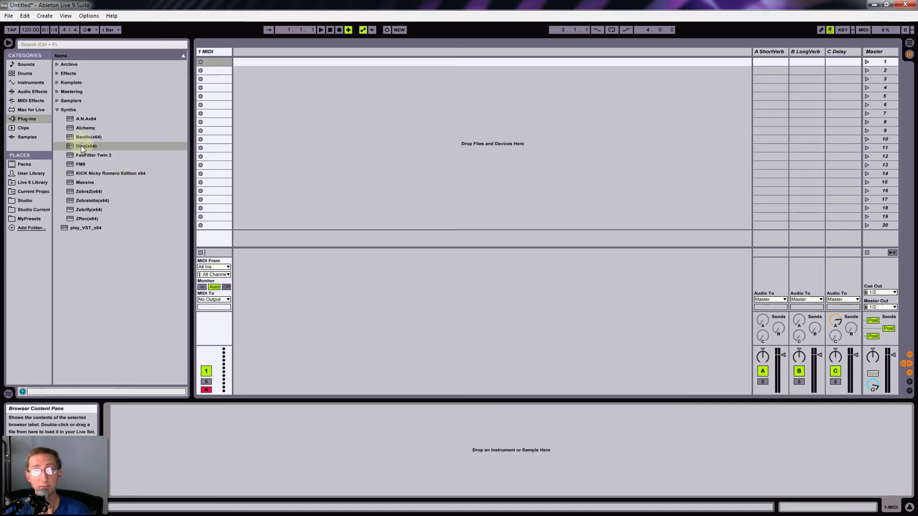
In Ableton Live, load the Diva(x64) synth onto the 1 MIDI track and open its microtuning file browser.
drag(81, 145, 219, 130)
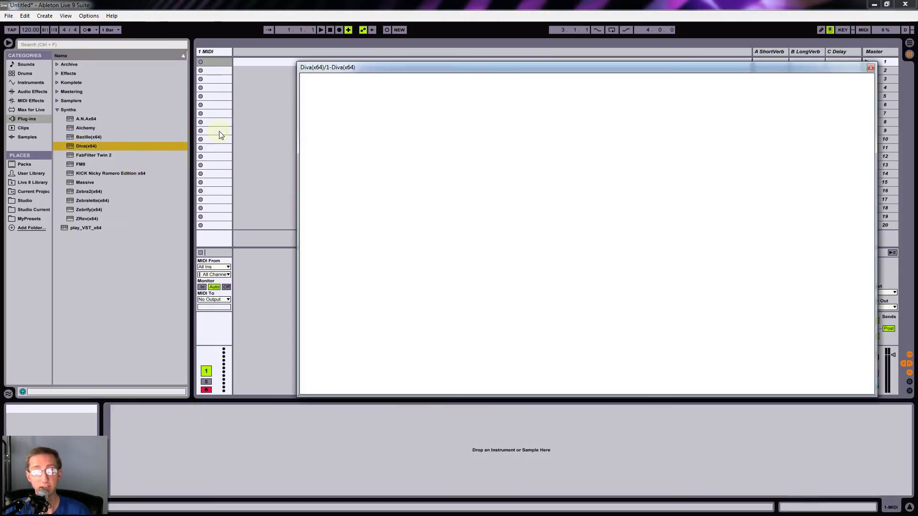
drag(314, 70, 275, 57)
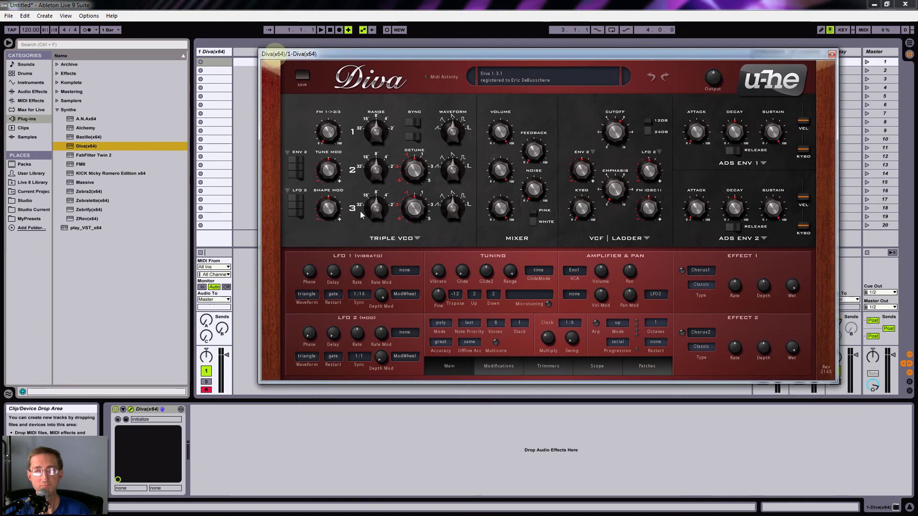
click(517, 294)
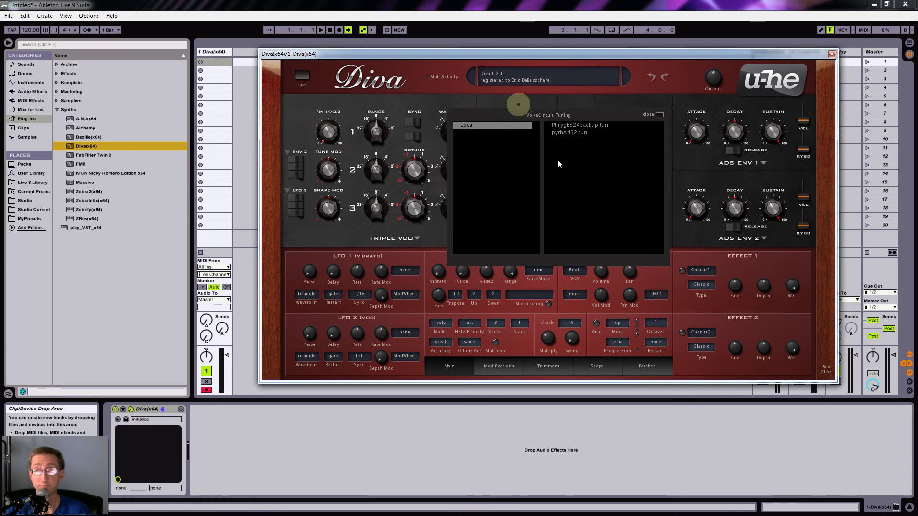
In Windows Explorer, copy PhrygE324.tun from the desktop into the VSTs64Bit\Synths\Diva.data\Tunefiles folder.
click(875, 6)
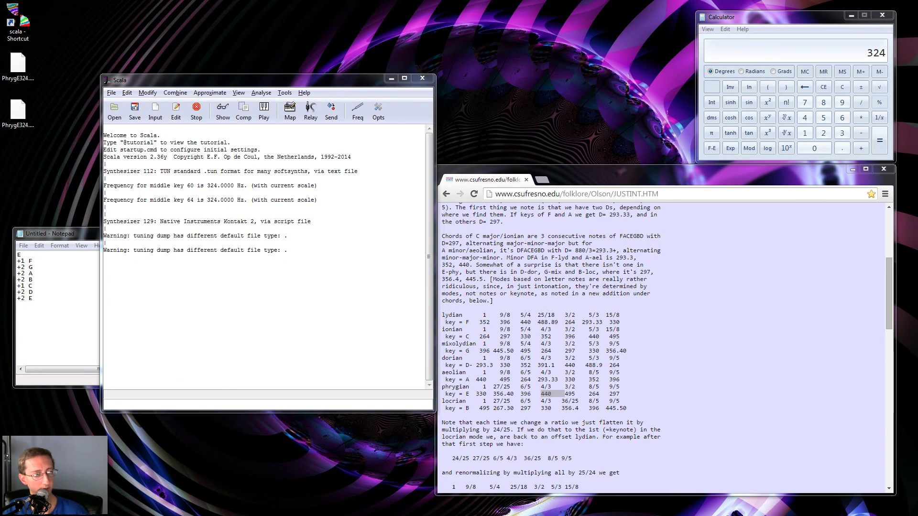
key(alt+Tab)
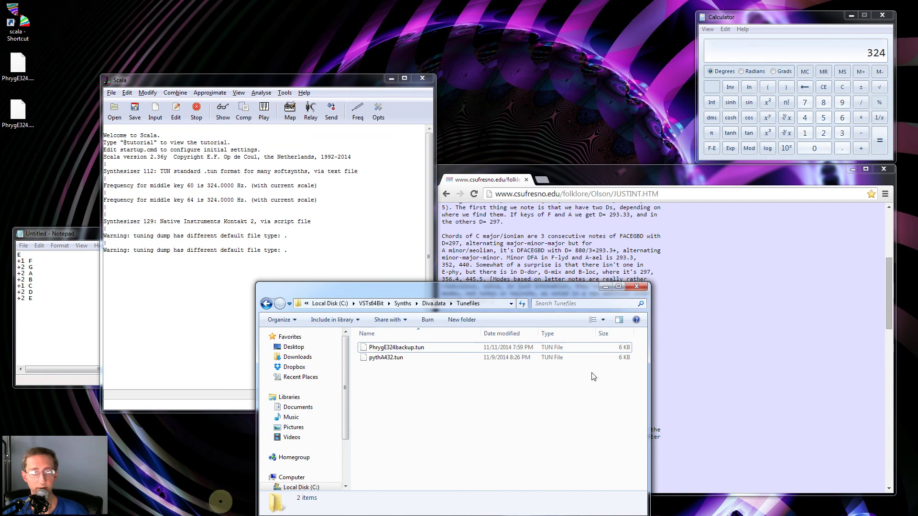
click(371, 303)
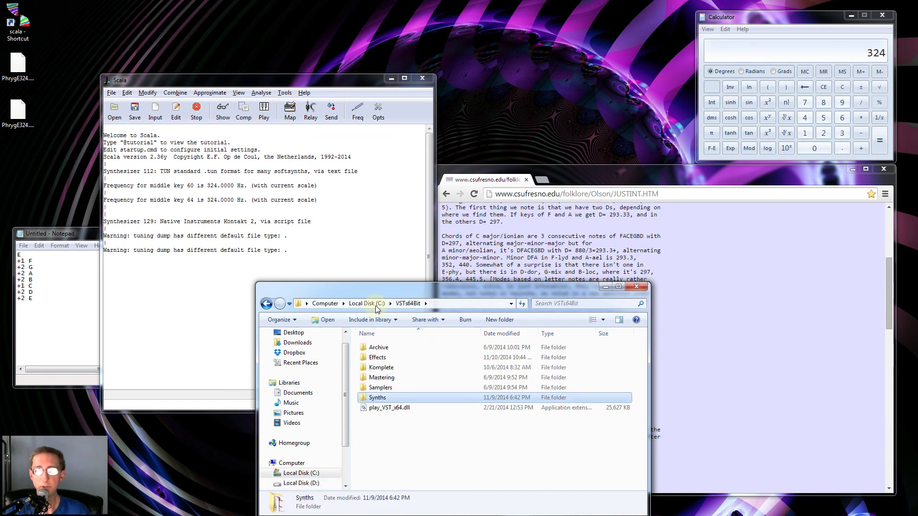
double_click(378, 398)
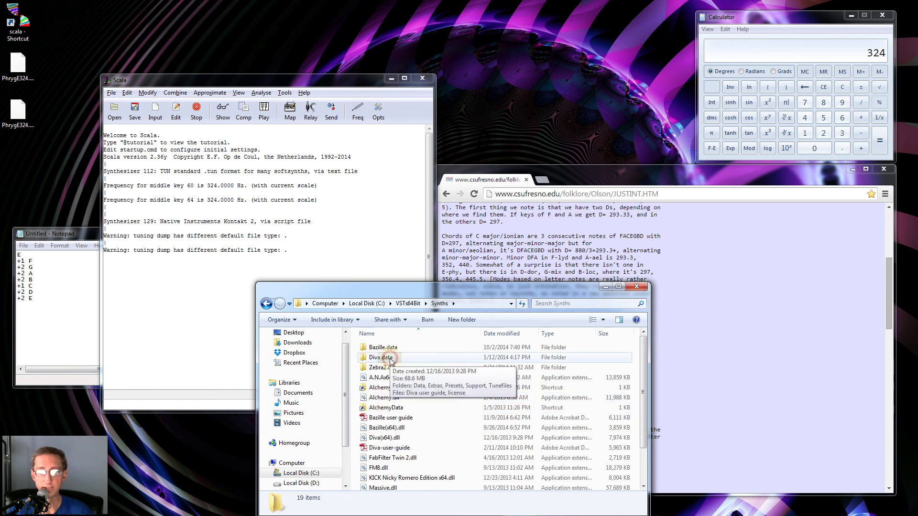
double_click(390, 359)
double_click(387, 390)
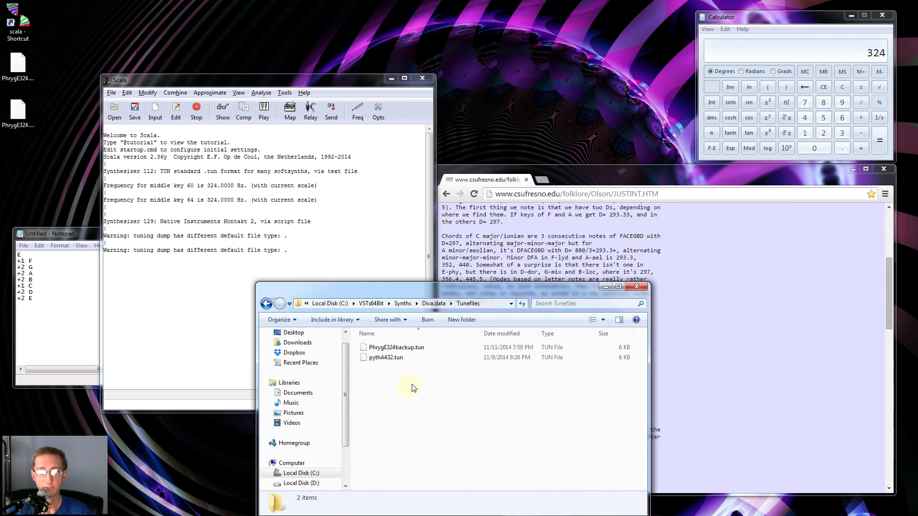
click(19, 66)
drag(27, 66, 397, 389)
click(419, 407)
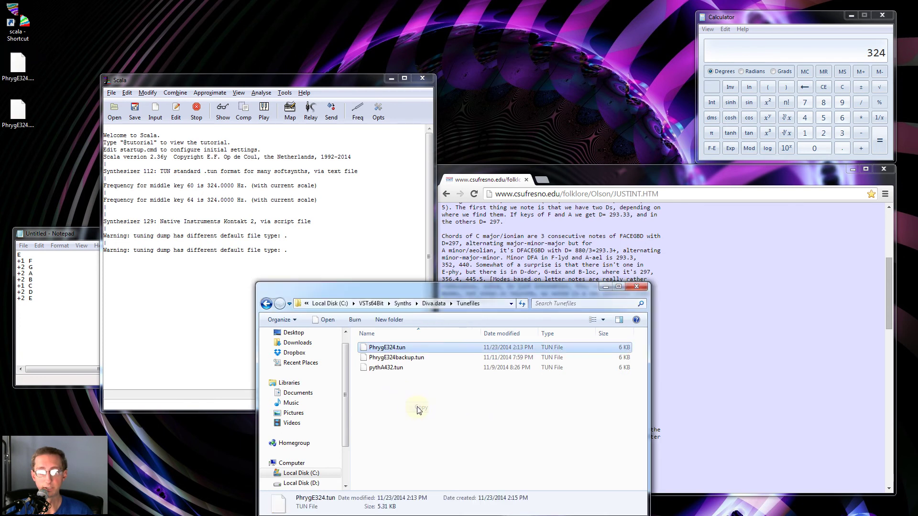
Rename the existing PhrygE324.tun in the Bazille.data\Tunefiles folder as PhrygE324backup.tun.
click(402, 303)
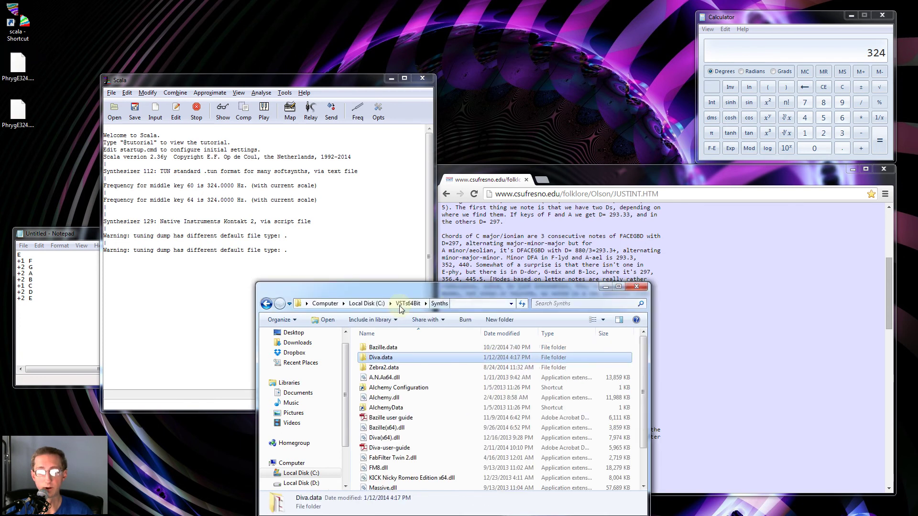
double_click(385, 349)
double_click(381, 378)
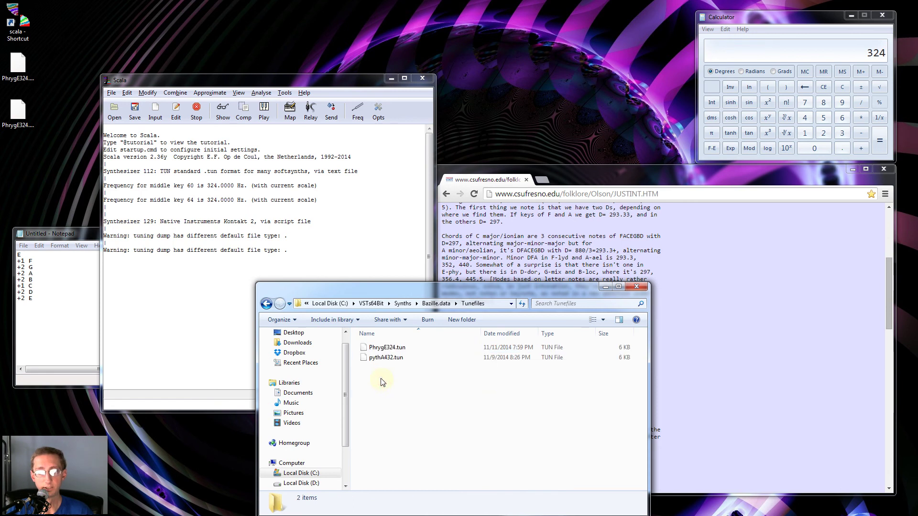
click(397, 349)
click(396, 351)
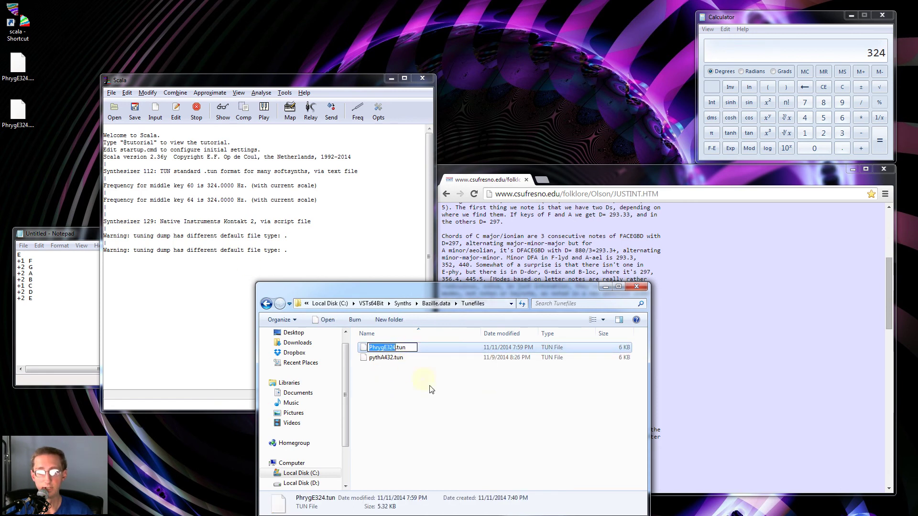
click(396, 351)
text(backup)
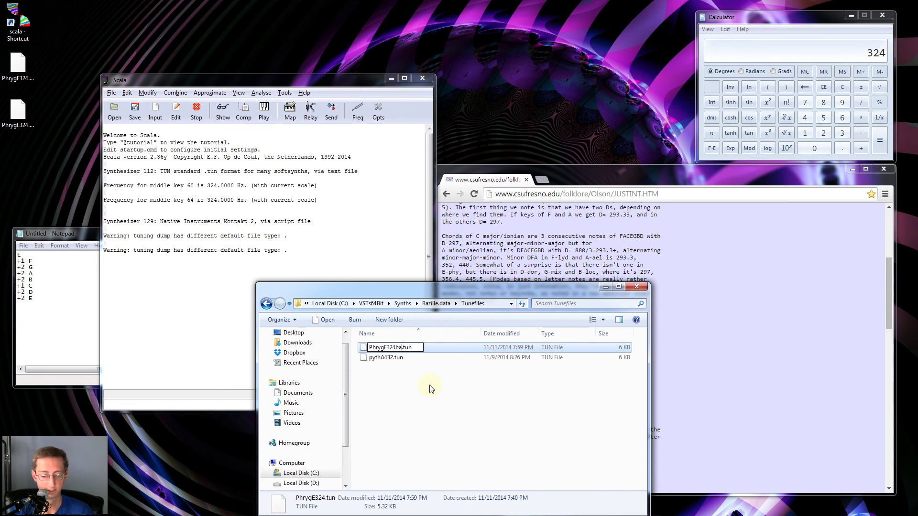
key(Return)
Copy PhrygE324.tun from the desktop into Bazille's Tunefiles folder.
drag(20, 67, 244, 228)
right_click(381, 384)
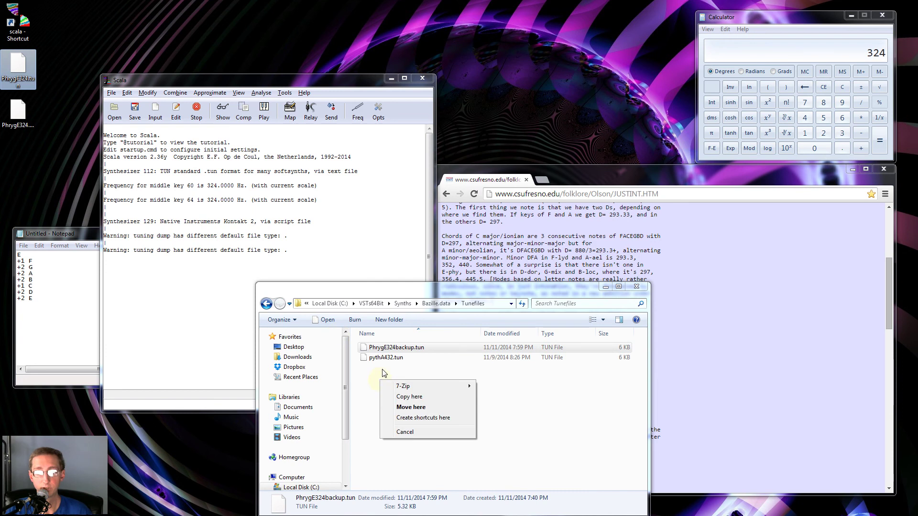
click(416, 397)
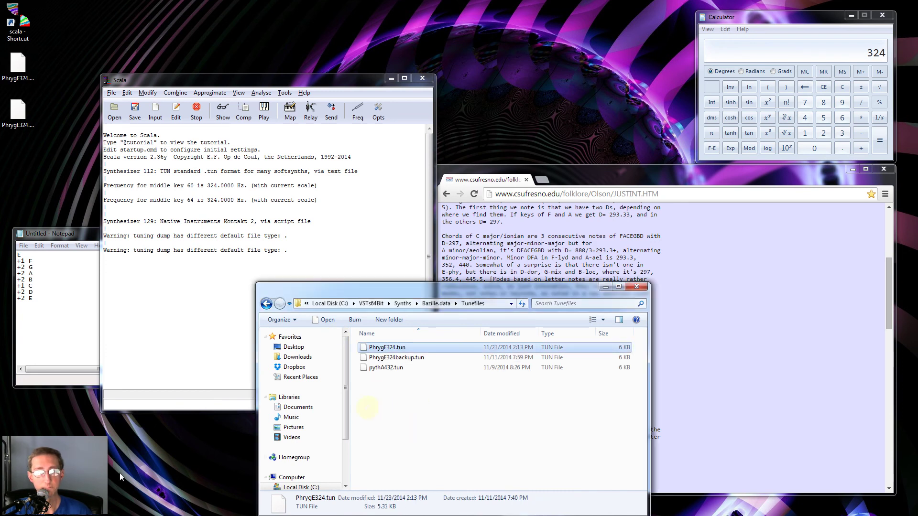
Back in Ableton Live, load the PhrygE324.tun tuning into Diva and toggle its Microtuning switch.
key(alt+Tab)
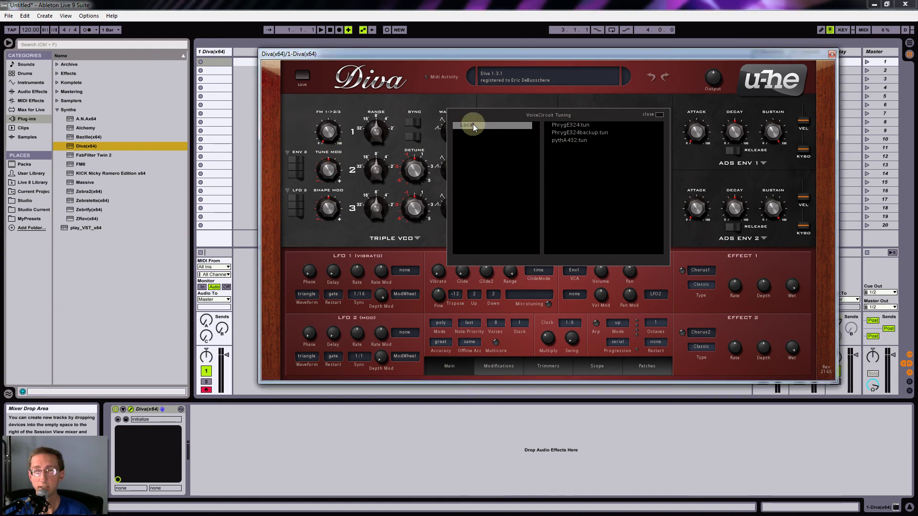
click(587, 125)
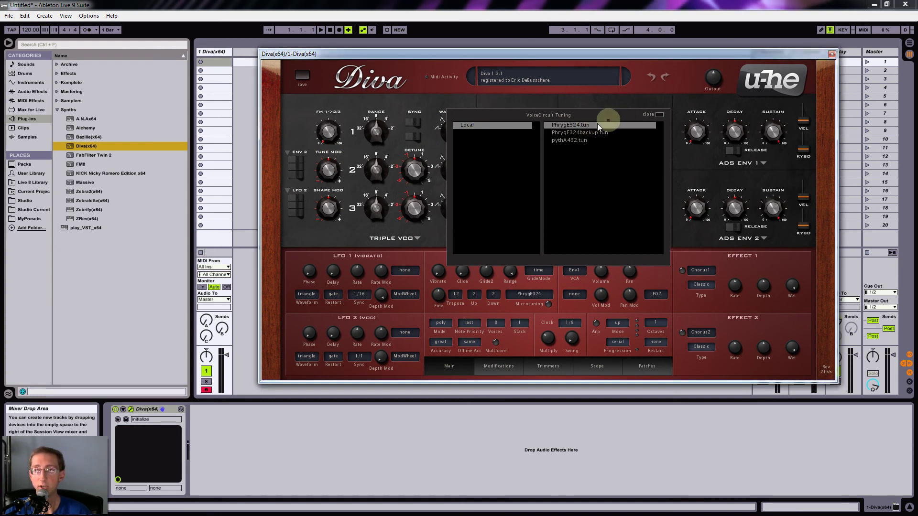
click(660, 119)
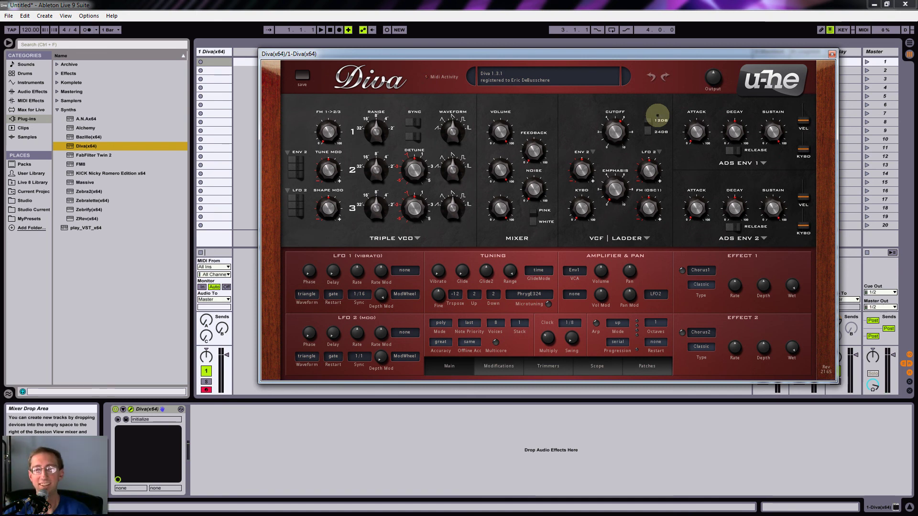
click(549, 305)
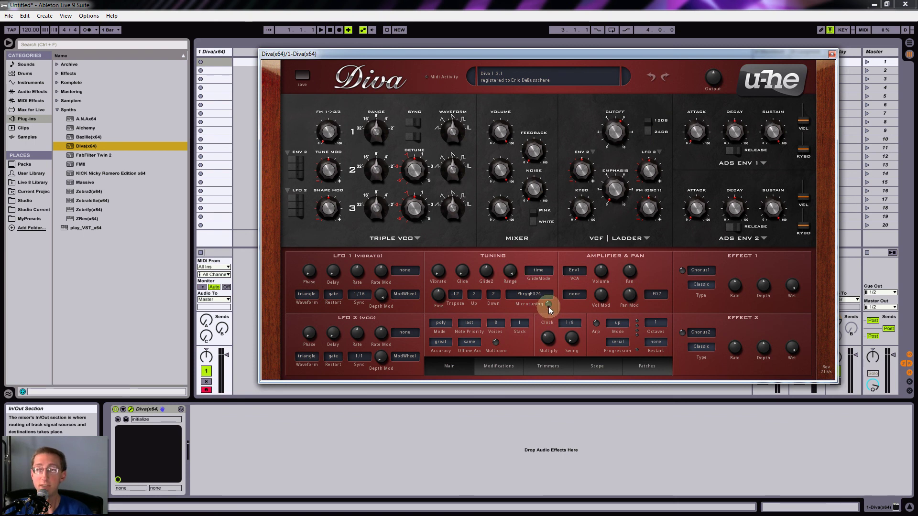